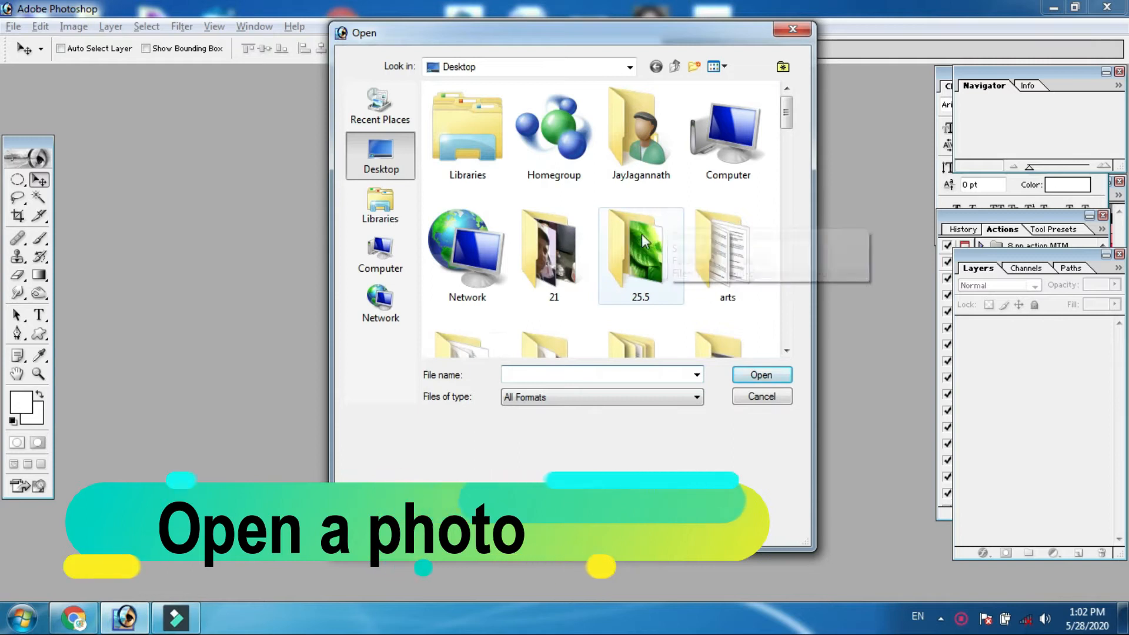
Open the photo "19784-high-definition-close-up-leaves" from the 25.5 folder and maximize its document window
left_click(566, 144)
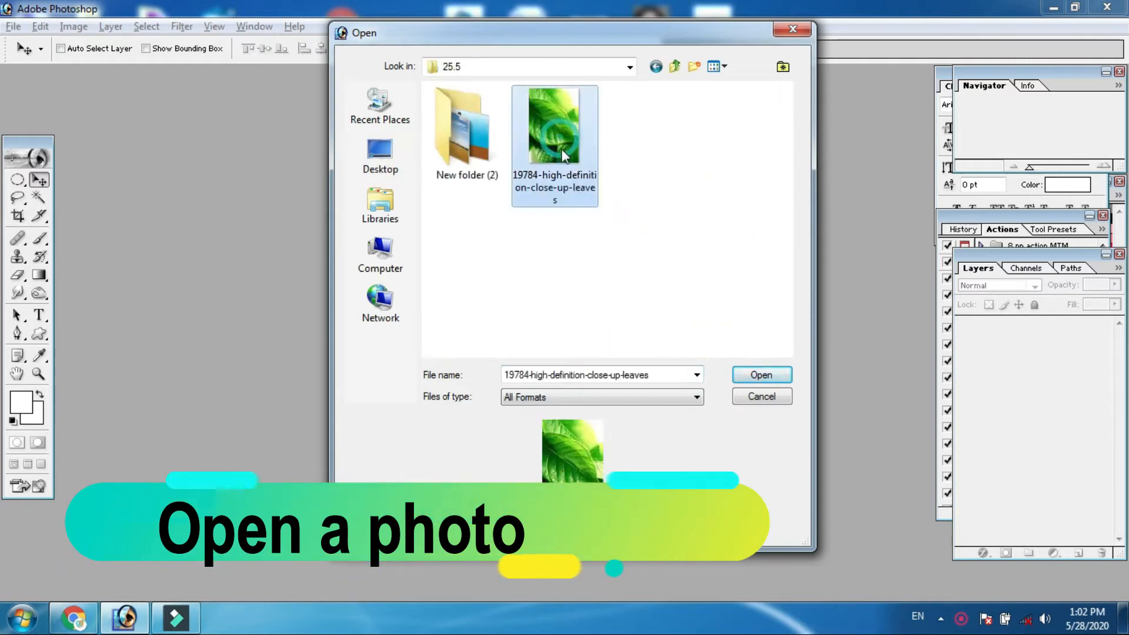
left_click(762, 375)
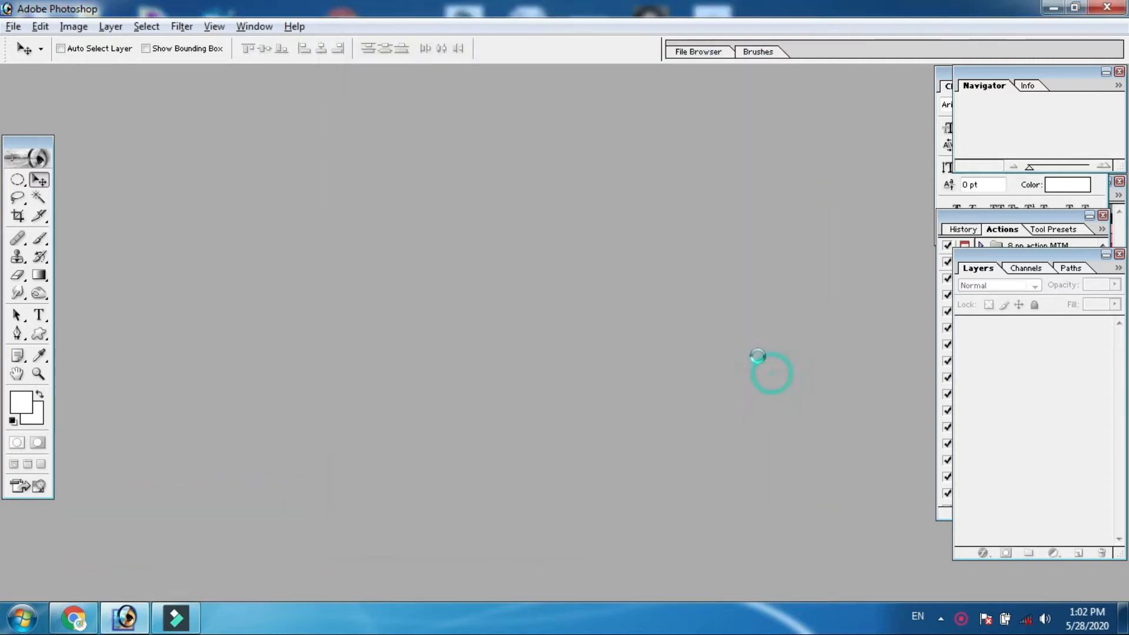
double_click(264, 79)
scroll(566, 313, "up", 5)
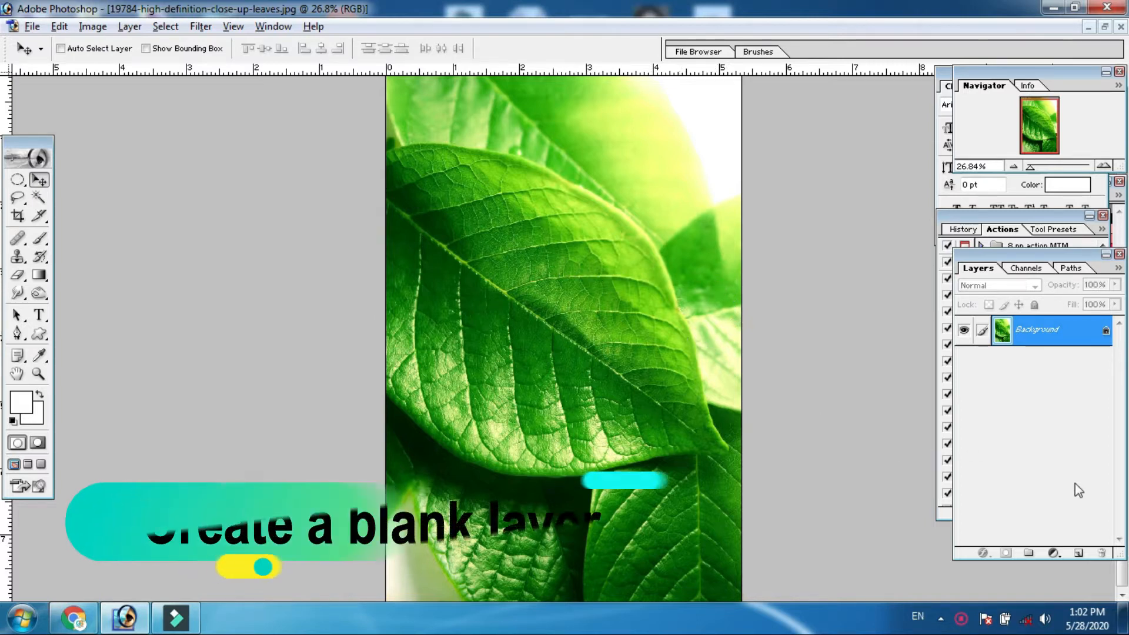
Create a blank layer and draw a small circular selection on the upper-left part of the large leaf with the Elliptical Marquee Tool
left_click(1079, 554)
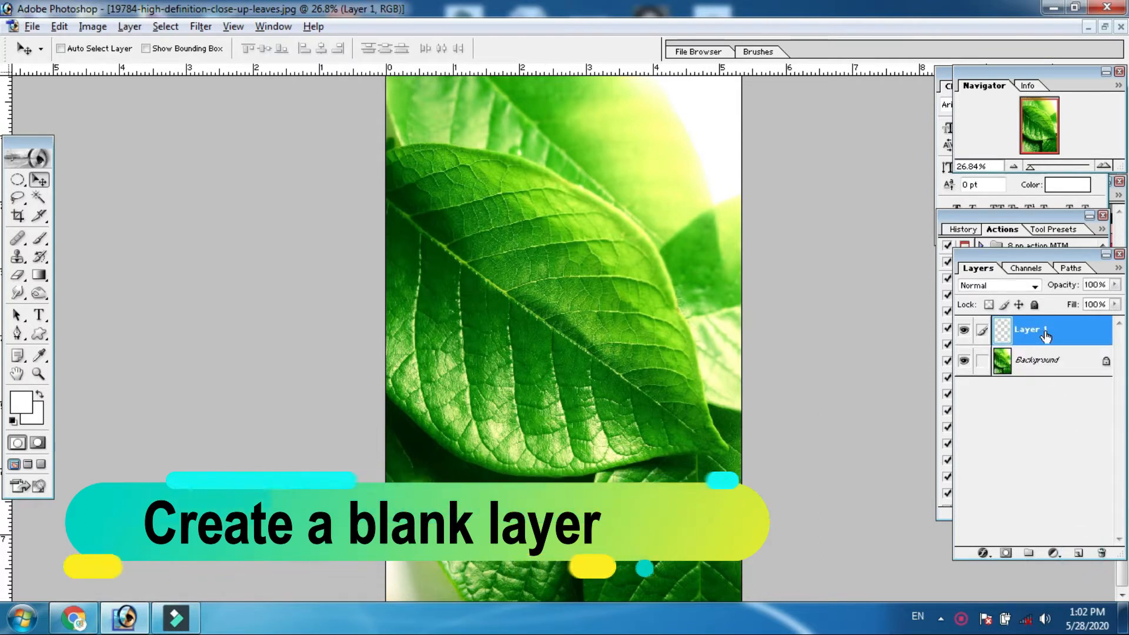
right_click(18, 181)
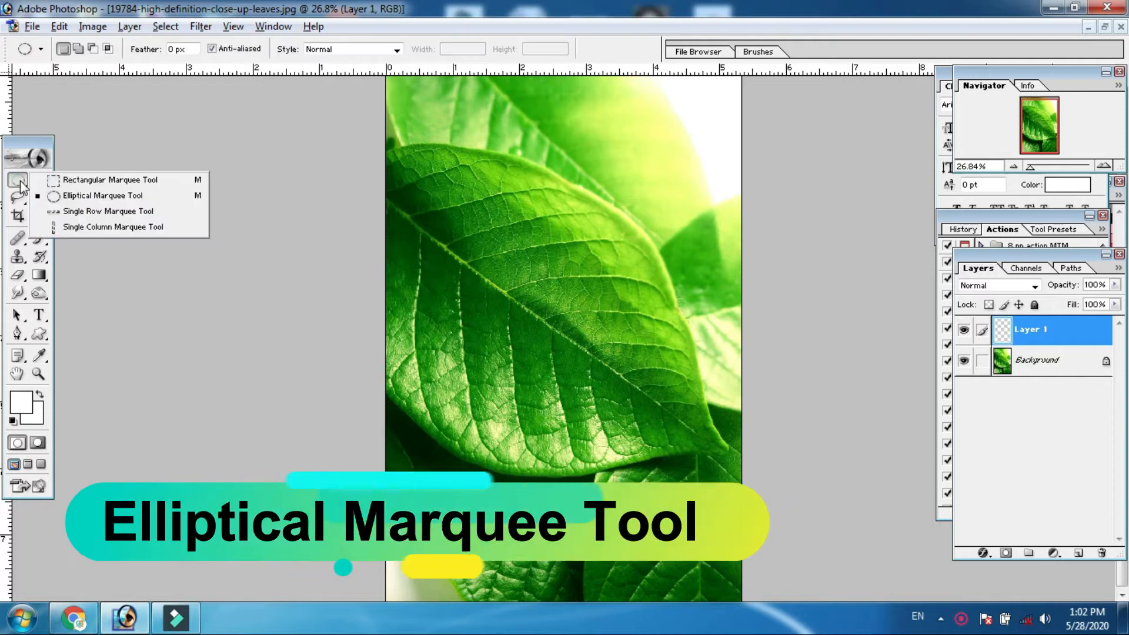
left_click(95, 199)
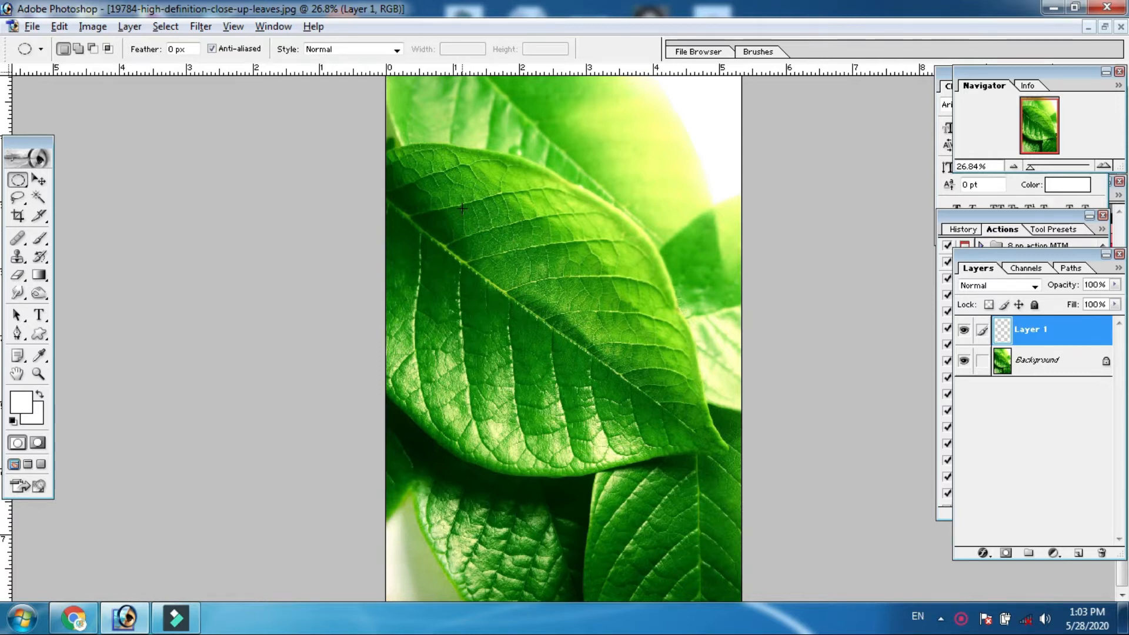
left_click_drag(462, 208, 504, 248)
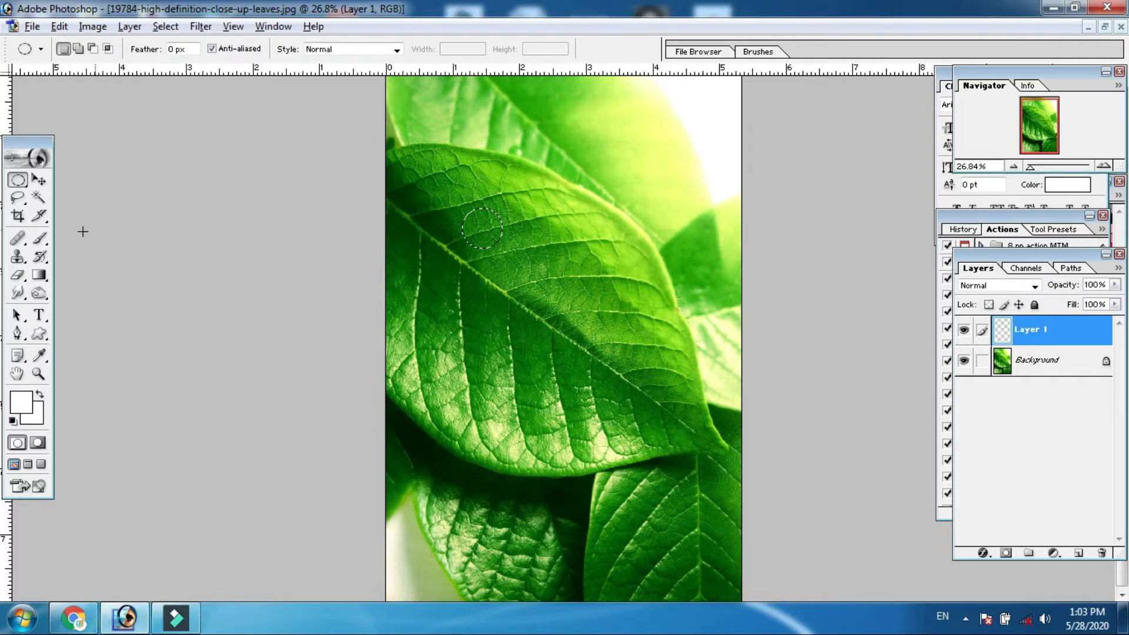
Set up the Gradient tool with the "Black, White" preset and the linear gradient style
left_click(38, 276)
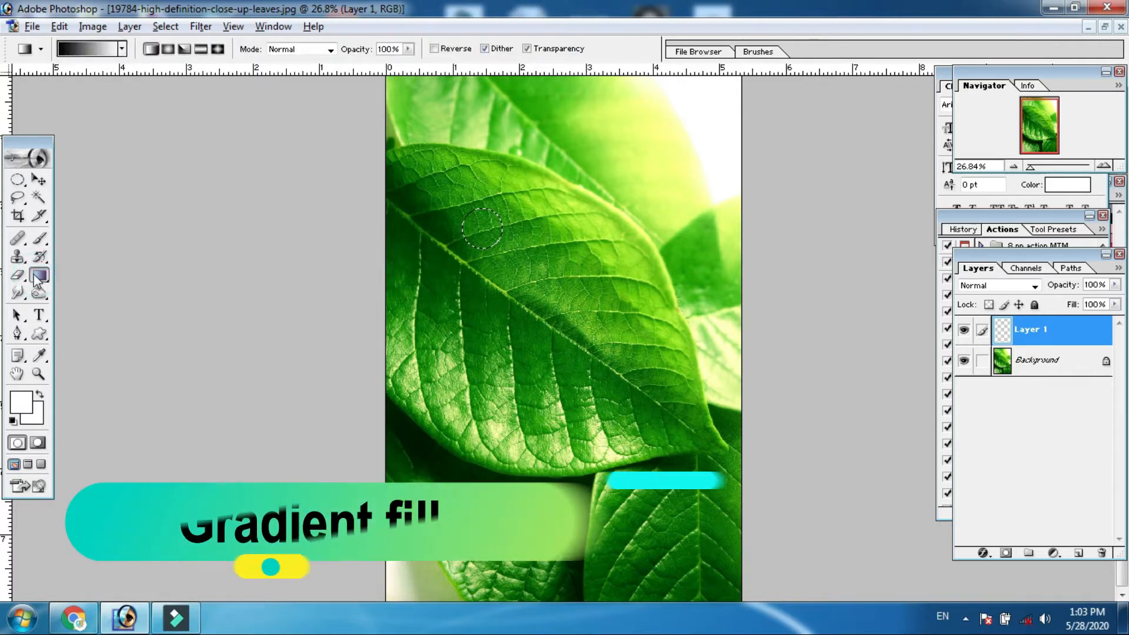
left_click(84, 50)
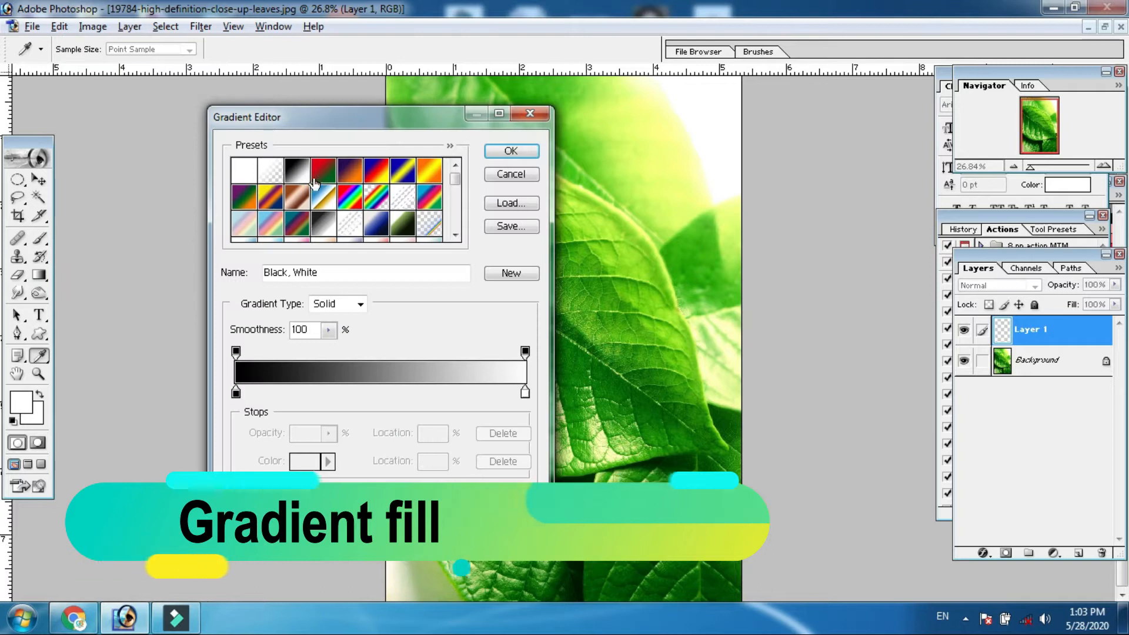
left_click(322, 169)
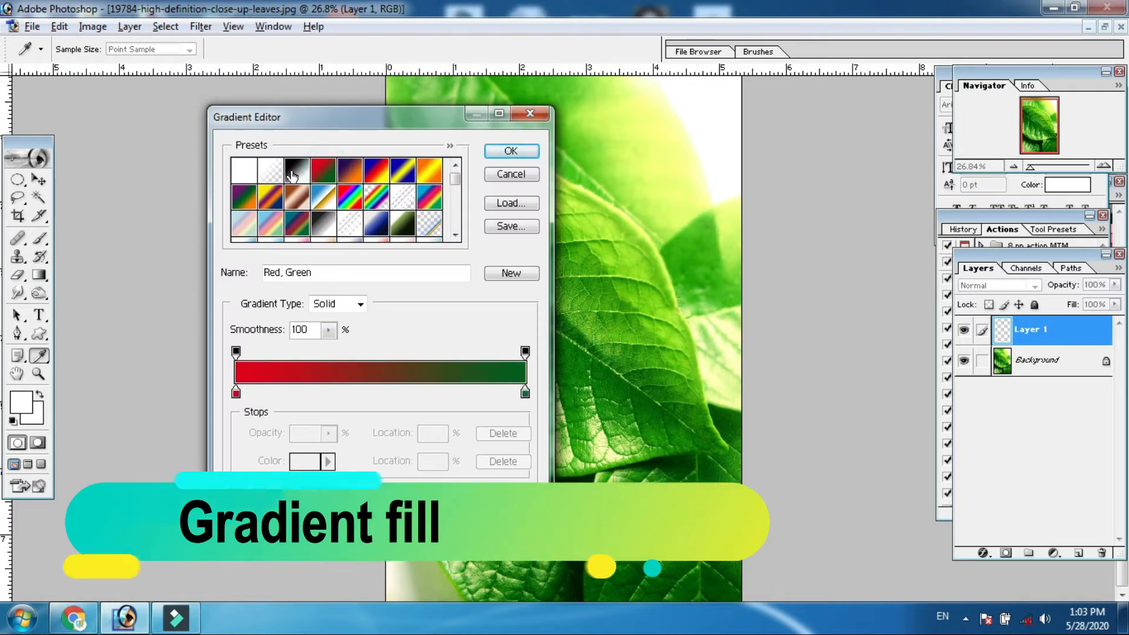
left_click(298, 171)
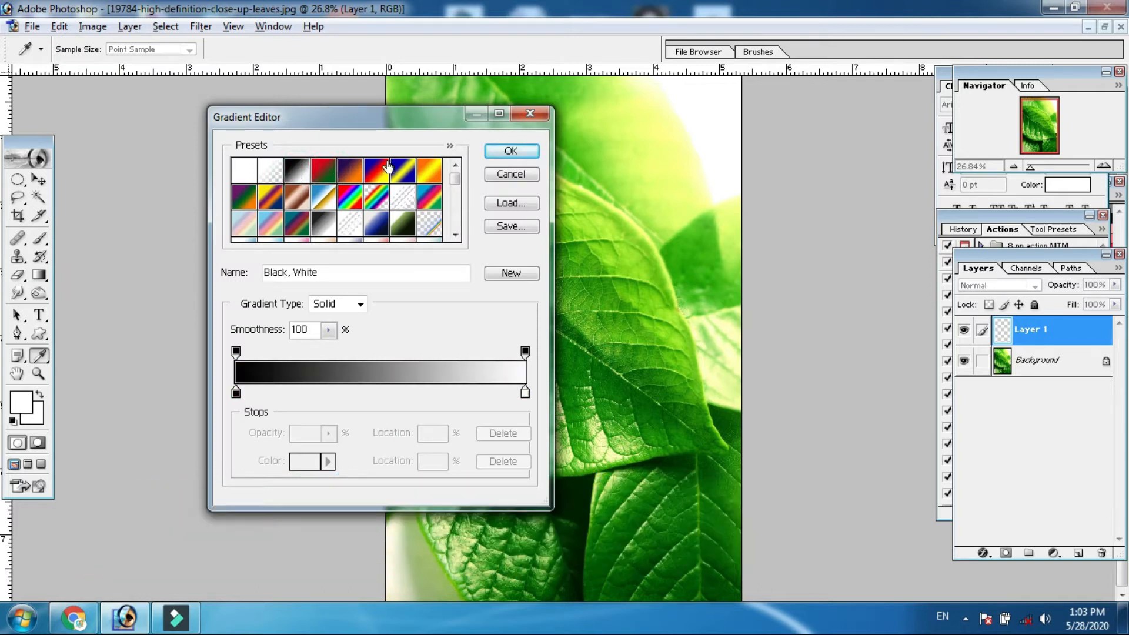
left_click(509, 152)
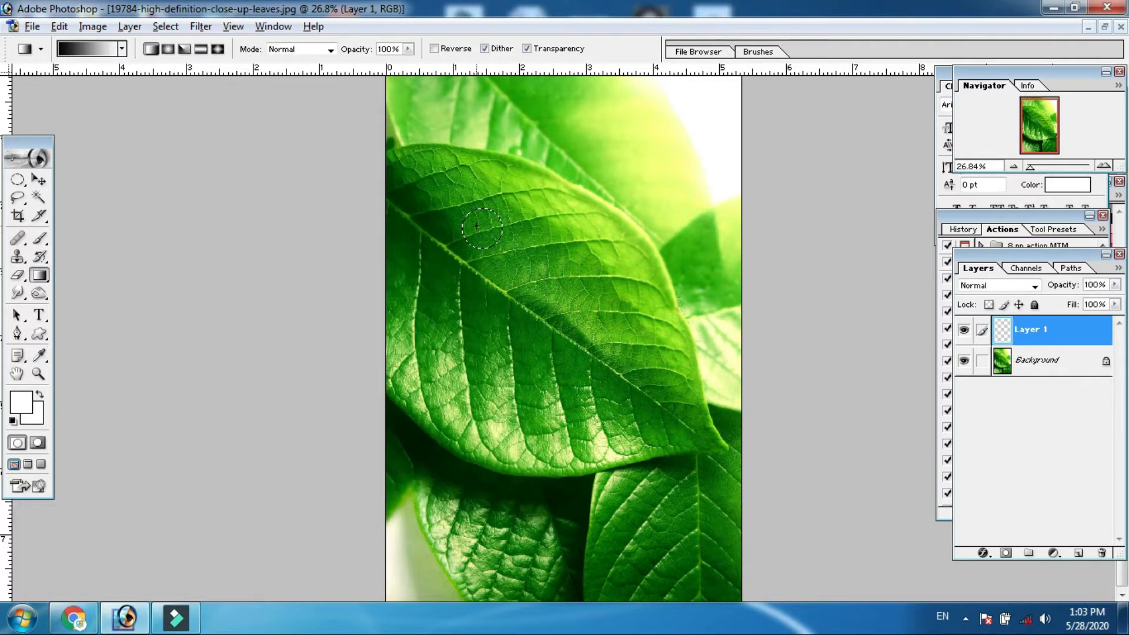
left_click(151, 49)
Try black-to-white gradient fills of different lengths and directions inside the circular selection
left_click_drag(466, 206, 484, 272)
key("ctrl+z")
key("ctrl+z")
left_click_drag(466, 215, 525, 256)
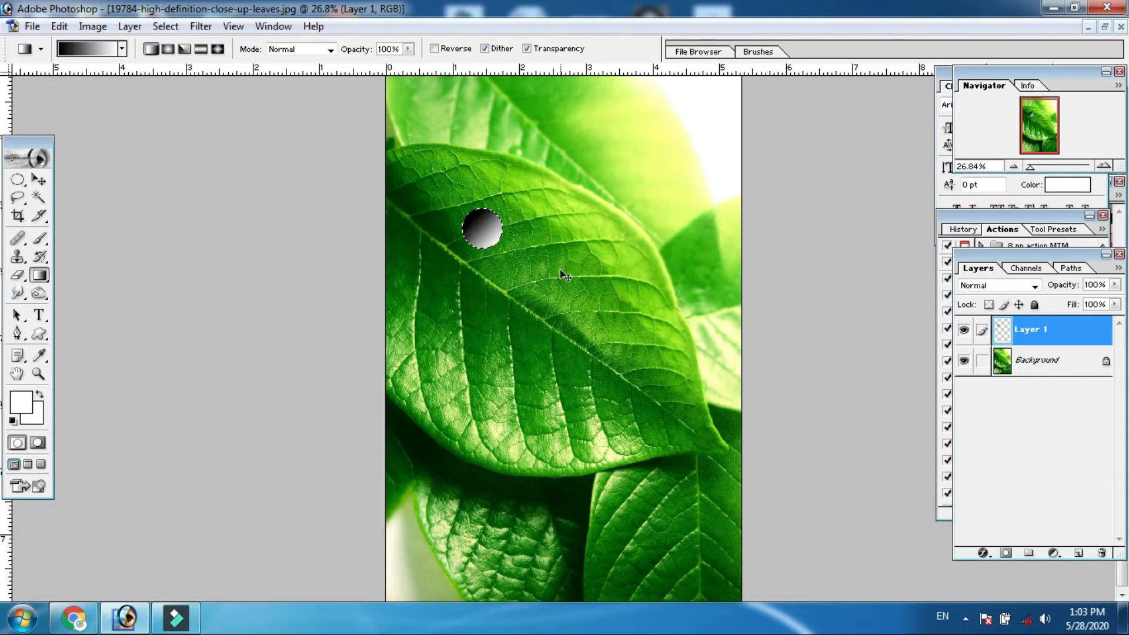
key("ctrl+z")
left_click_drag(453, 202, 561, 300)
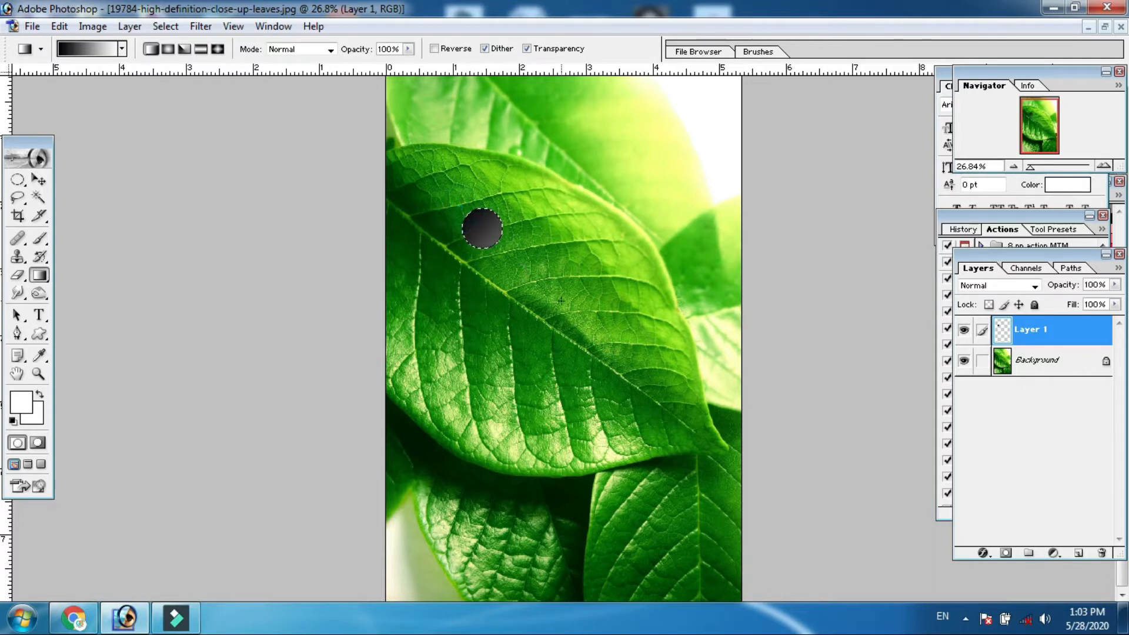
key("ctrl+z")
key("ctrl+z")
key("ctrl+z")
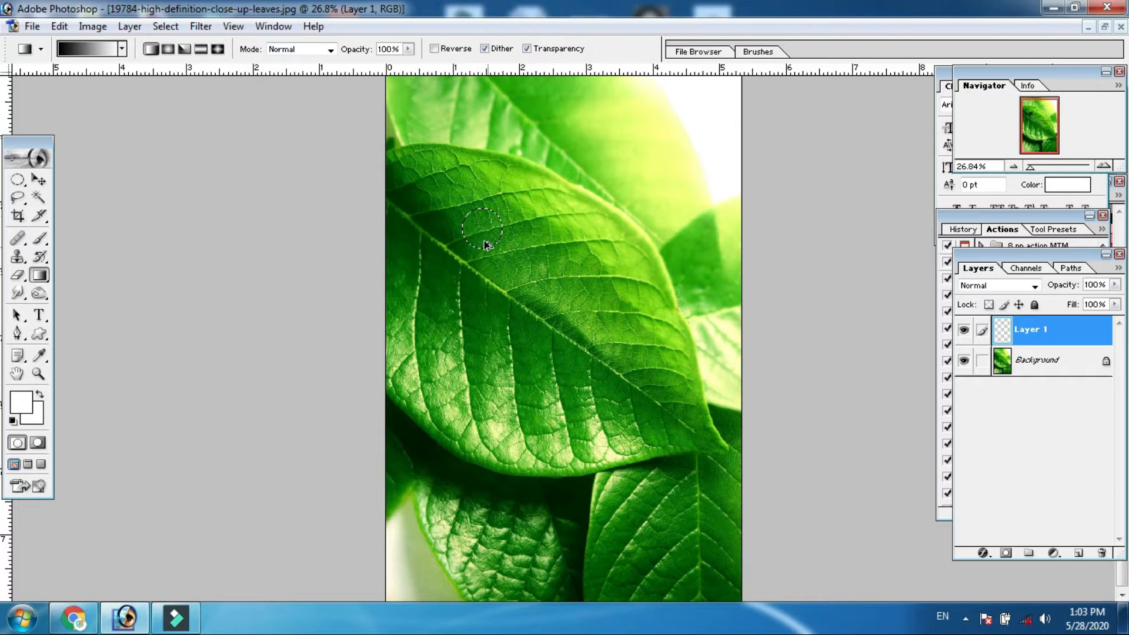
left_click_drag(474, 223, 482, 228)
key("ctrl+z")
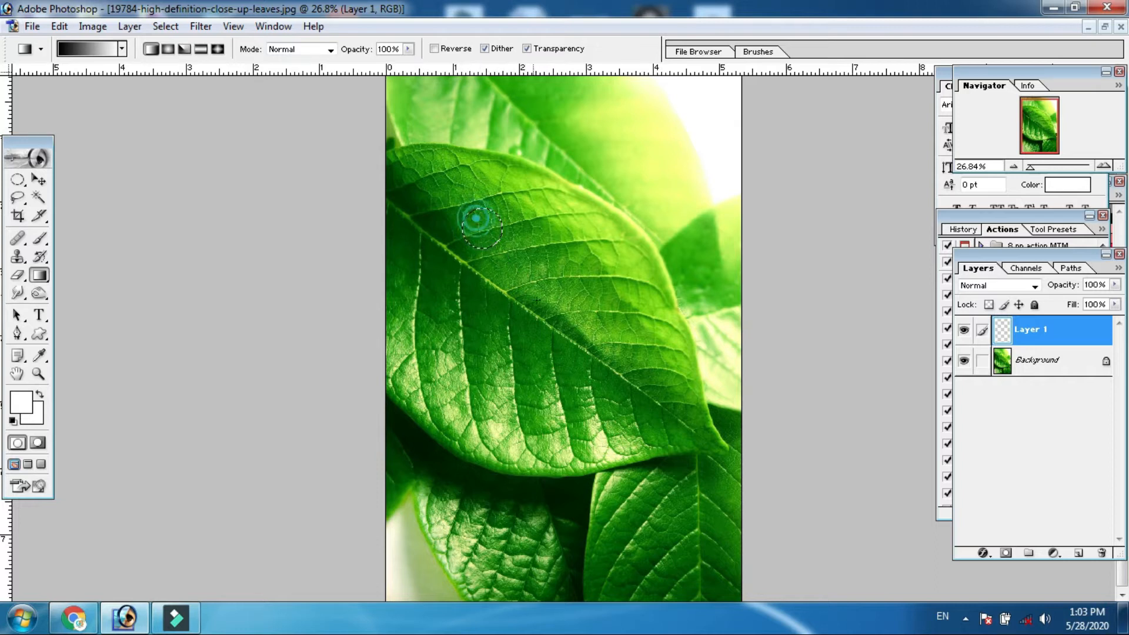
left_click_drag(536, 301, 546, 289)
key("ctrl+z")
Fill the circular selection with a diagonal gradient from black at its upper left to white at its lower right, and deselect it
left_click_drag(468, 211, 499, 241)
key("ctrl+z")
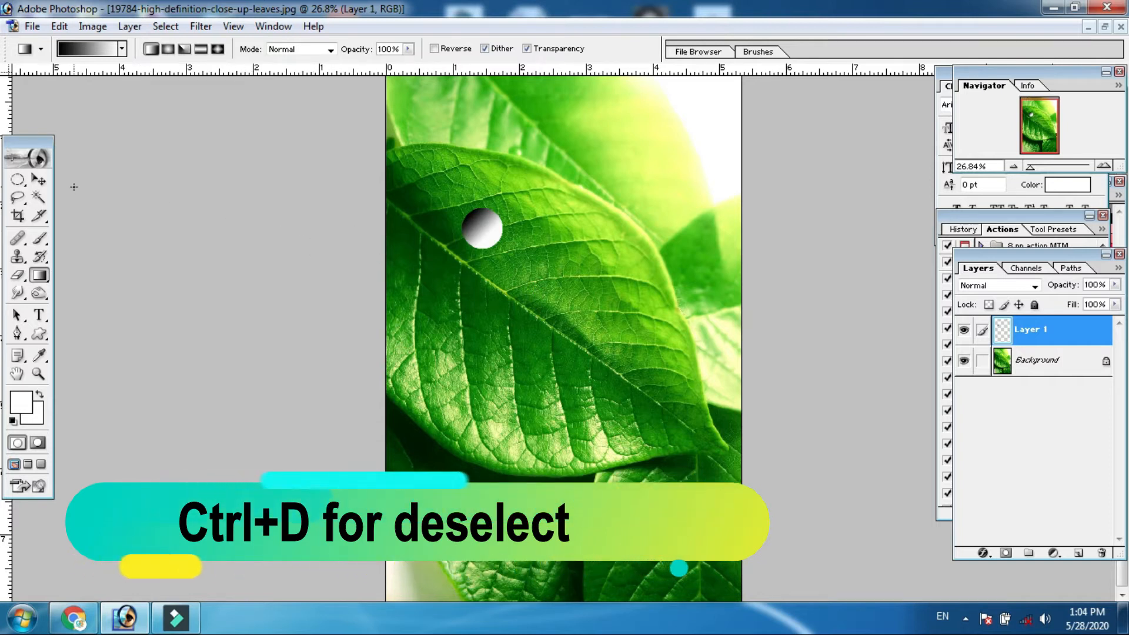
left_click(38, 179)
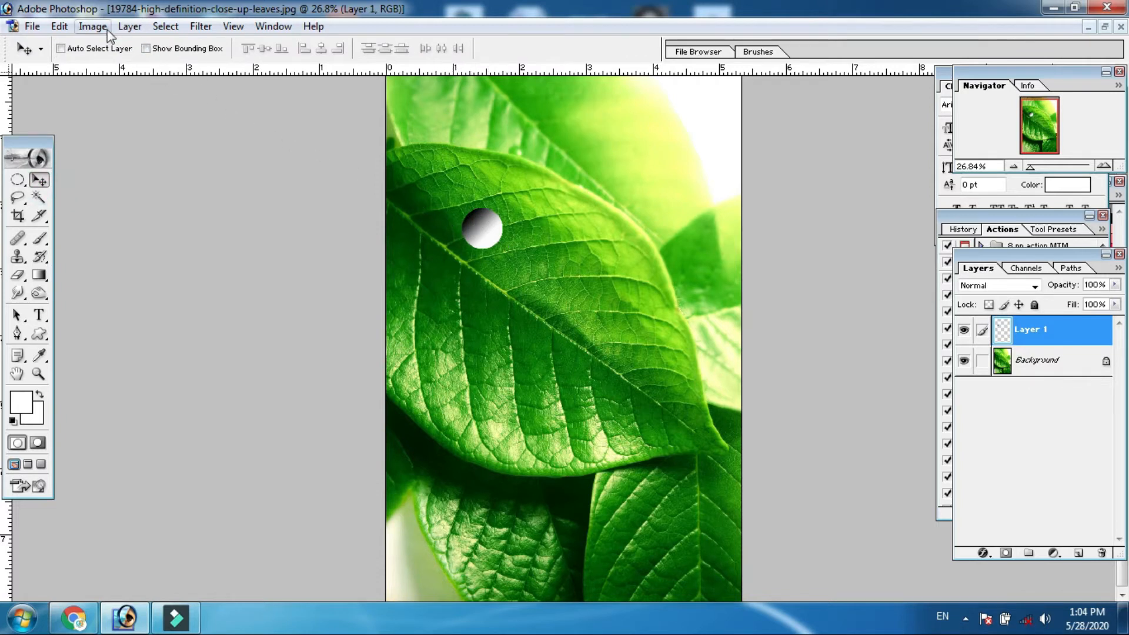
Add an inner shadow to the circle's layer with global light off, a size of 8 px and an angle of -31°
left_click(128, 27)
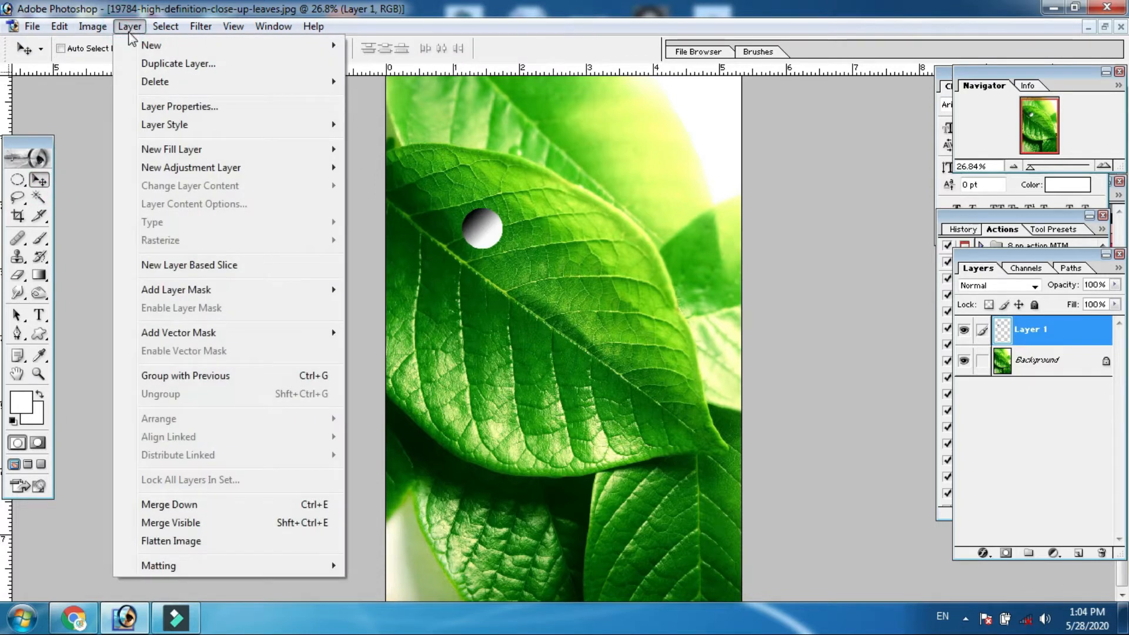
mouse_move(173, 125)
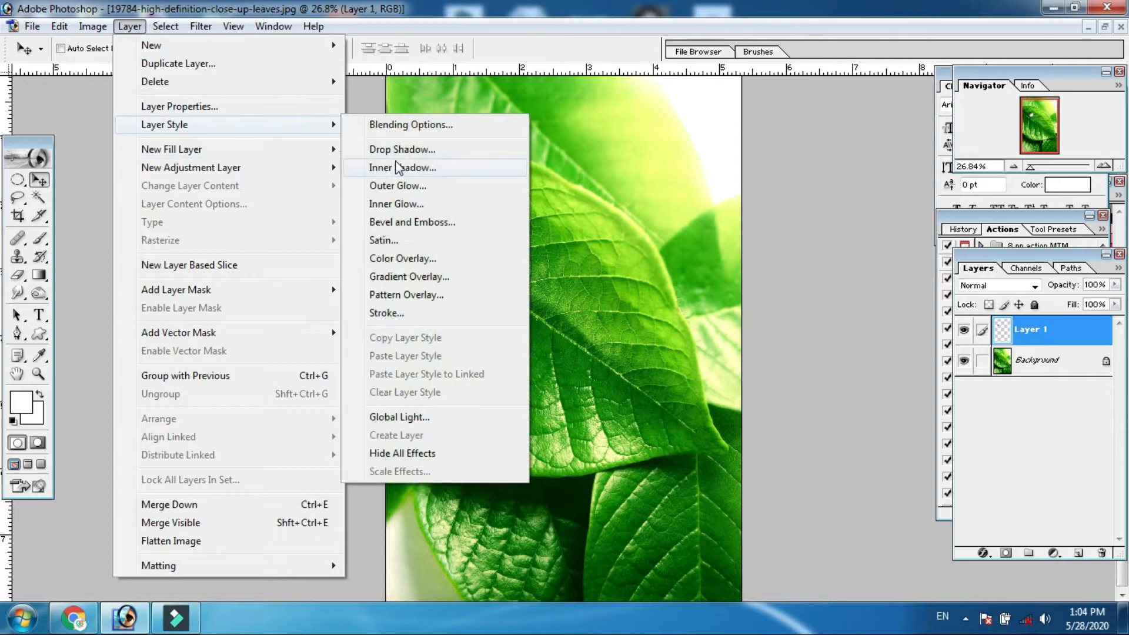
left_click(435, 169)
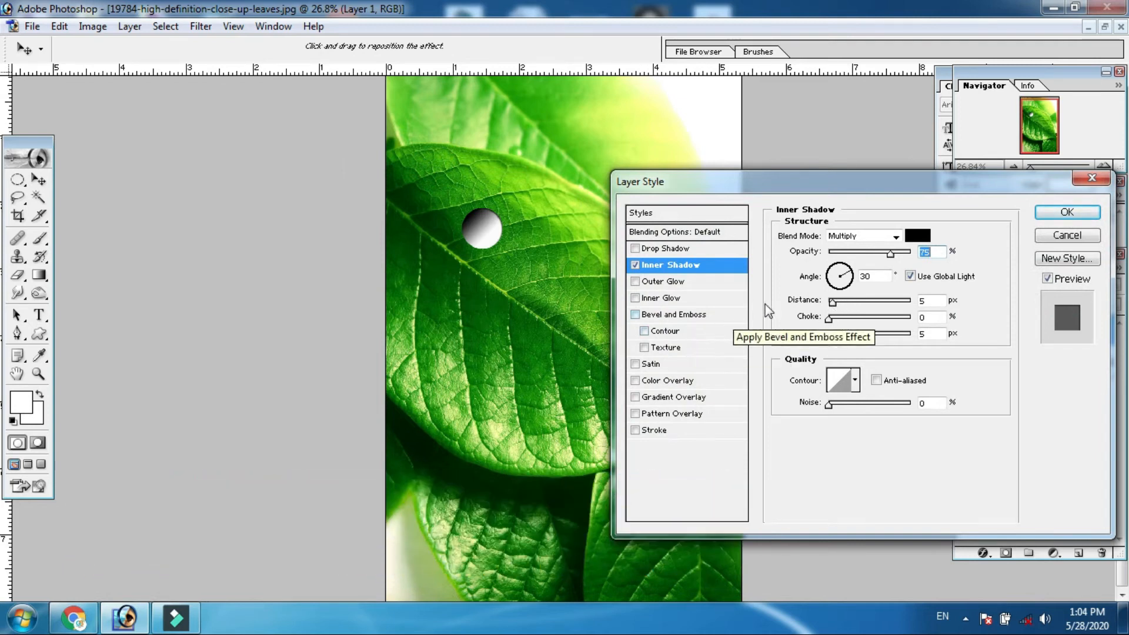
left_click(910, 276)
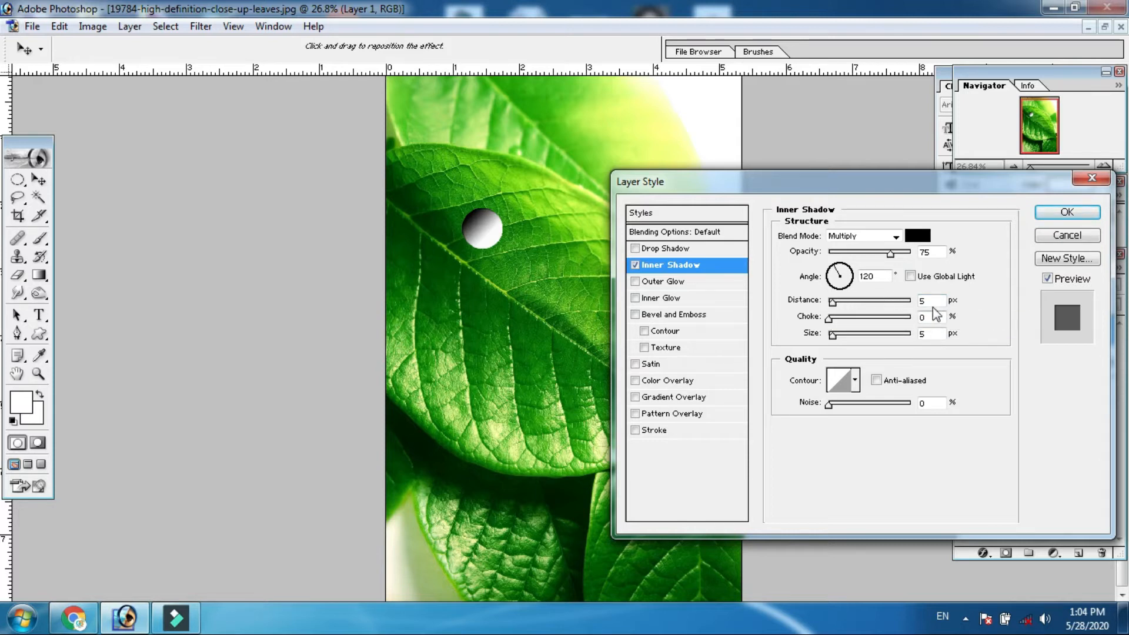
left_click(929, 333)
type("8")
mouse_move(855, 282)
left_mouse_down()
mouse_move(830, 277)
mouse_move(851, 288)
left_mouse_up()
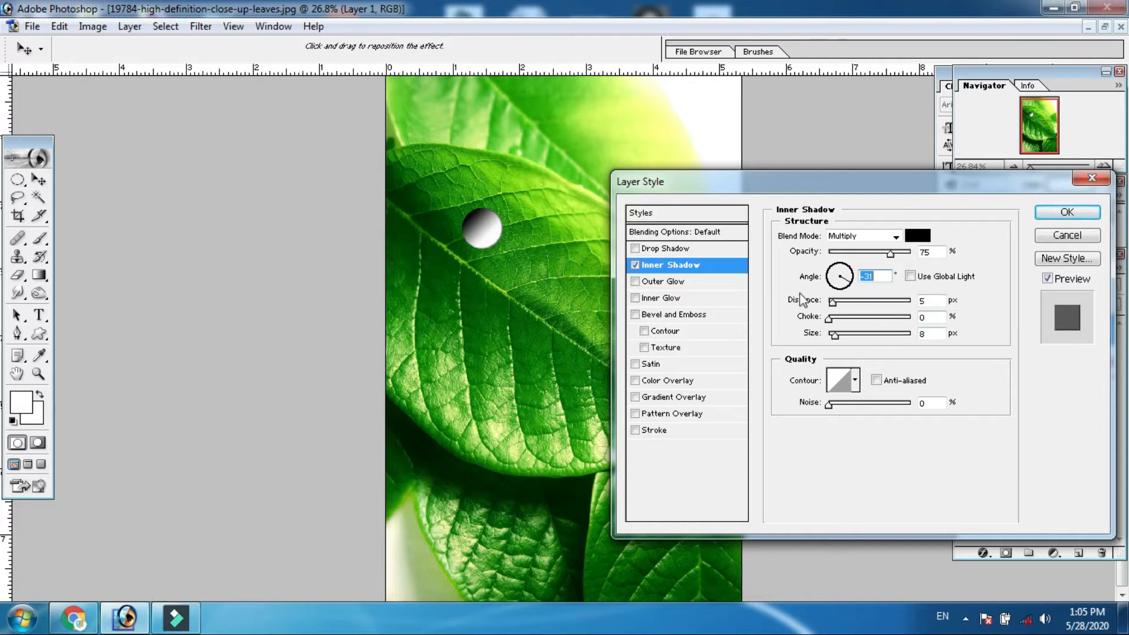
Enable the drop shadow, adjust the inner shadow's distance, and apply the layer style
left_click(635, 249)
left_click(923, 301)
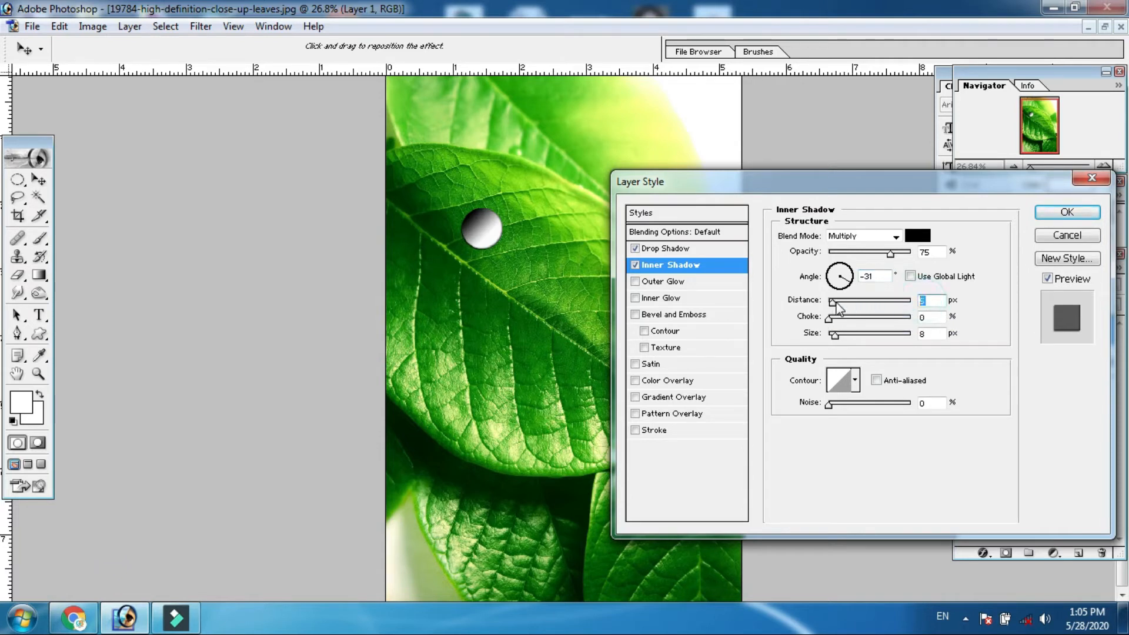
type("1")
left_click_drag(926, 302, 906, 315)
left_click(1048, 216)
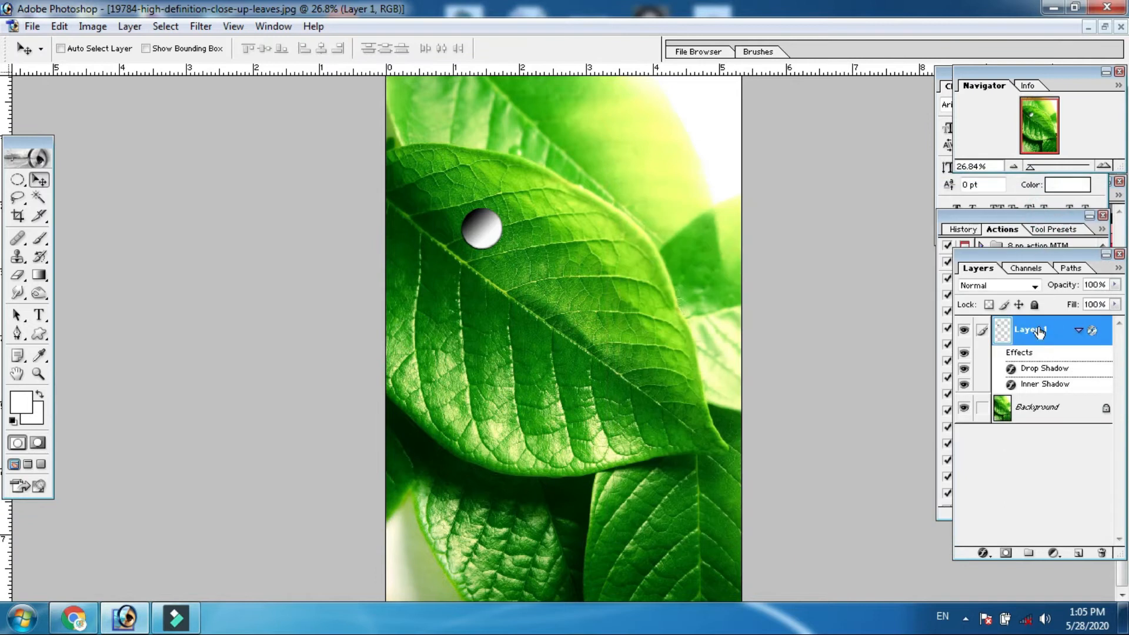
Set Layer 1's blend mode to Overlay and move the droplet slightly to the right on the leaf
left_click(1007, 287)
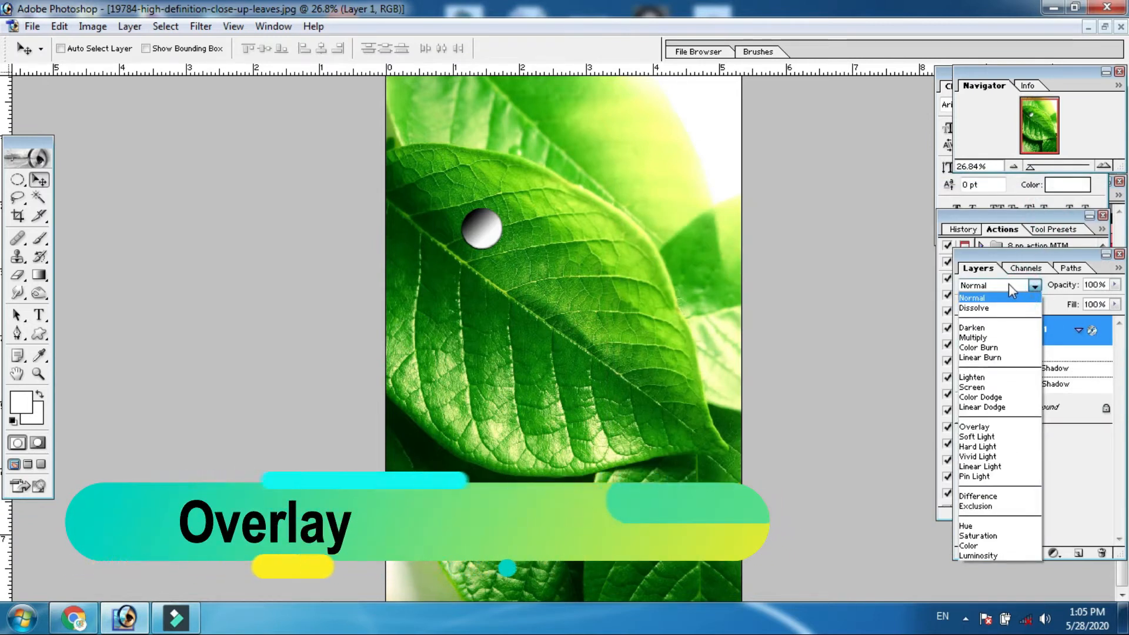
left_click(986, 428)
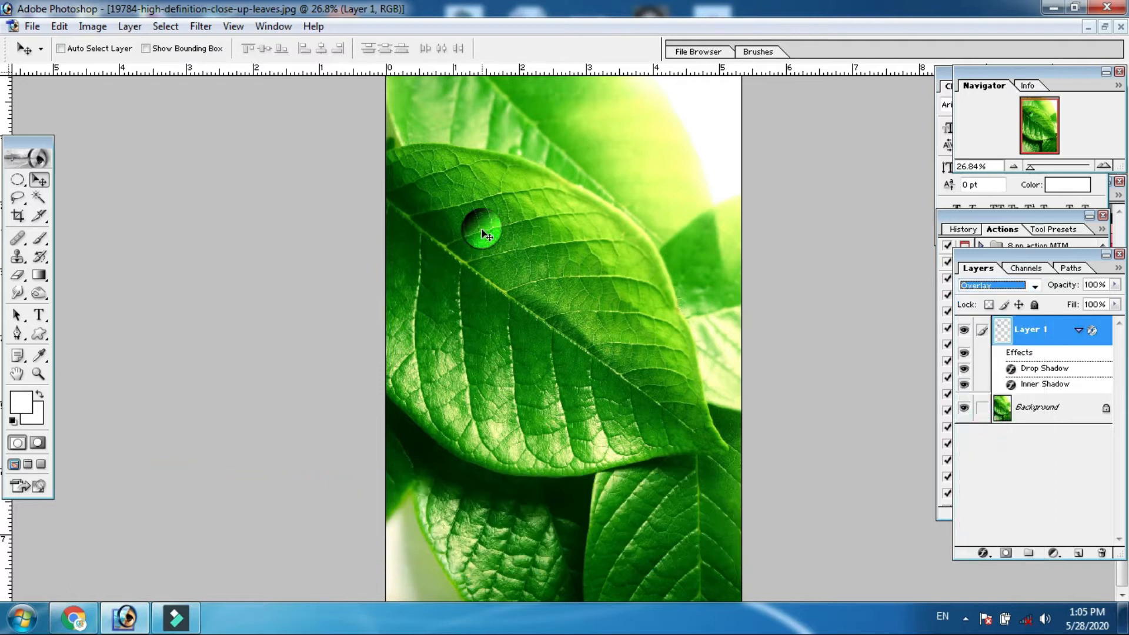
left_click_drag(484, 233, 533, 227)
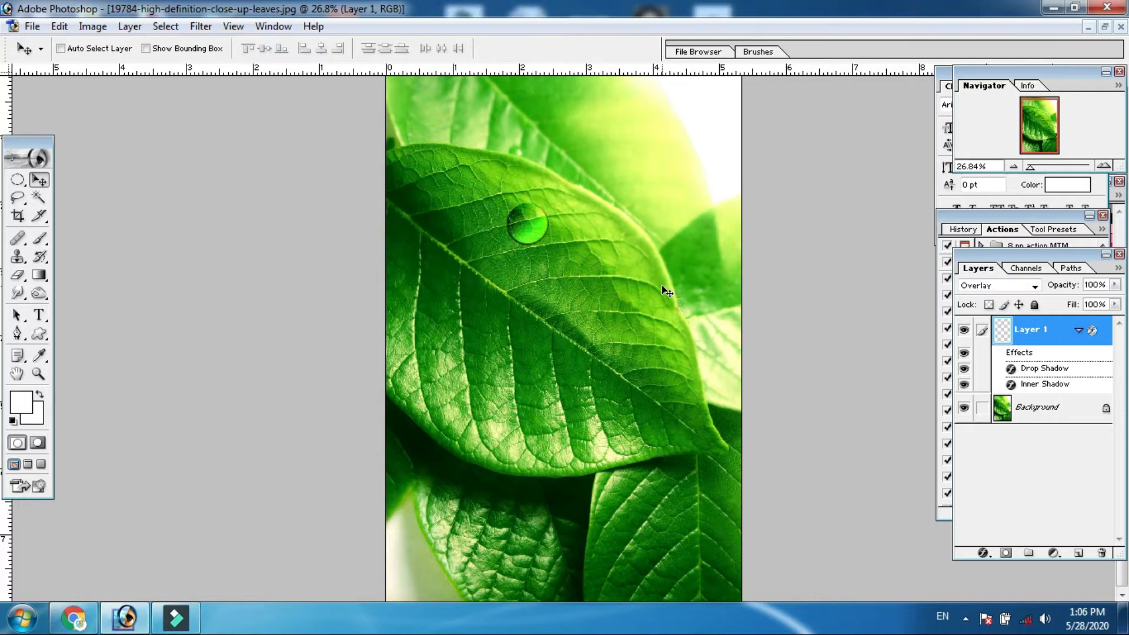
left_click(530, 228)
left_click_drag(530, 231, 515, 252)
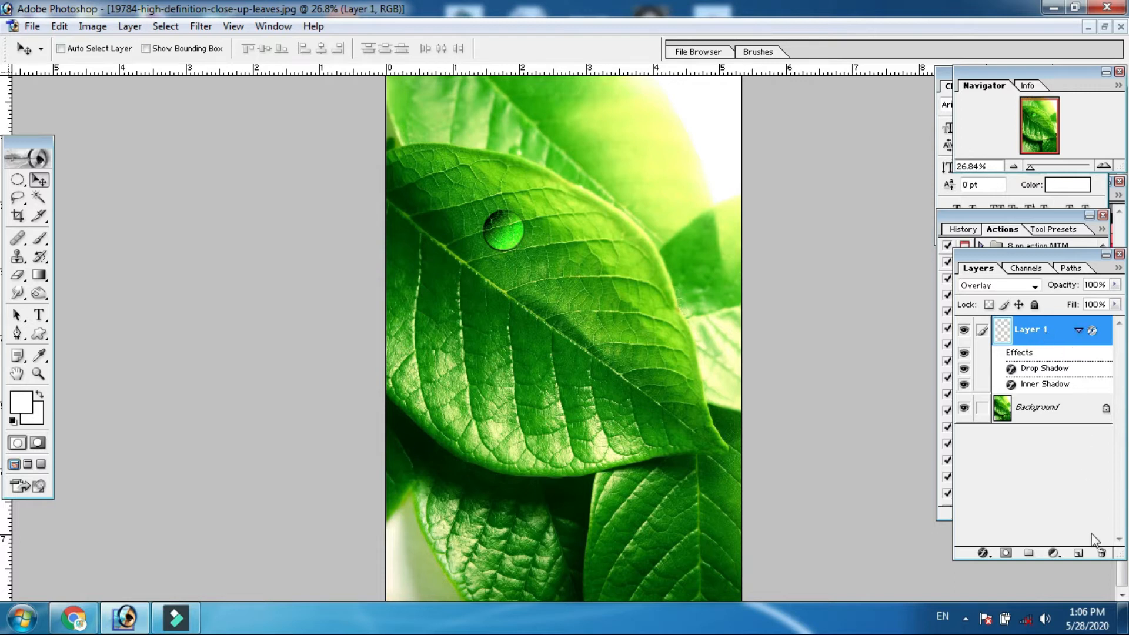
Create another blank layer above the droplet and set up the Brush tool with the white foreground color FFFFFF
left_click(1078, 553)
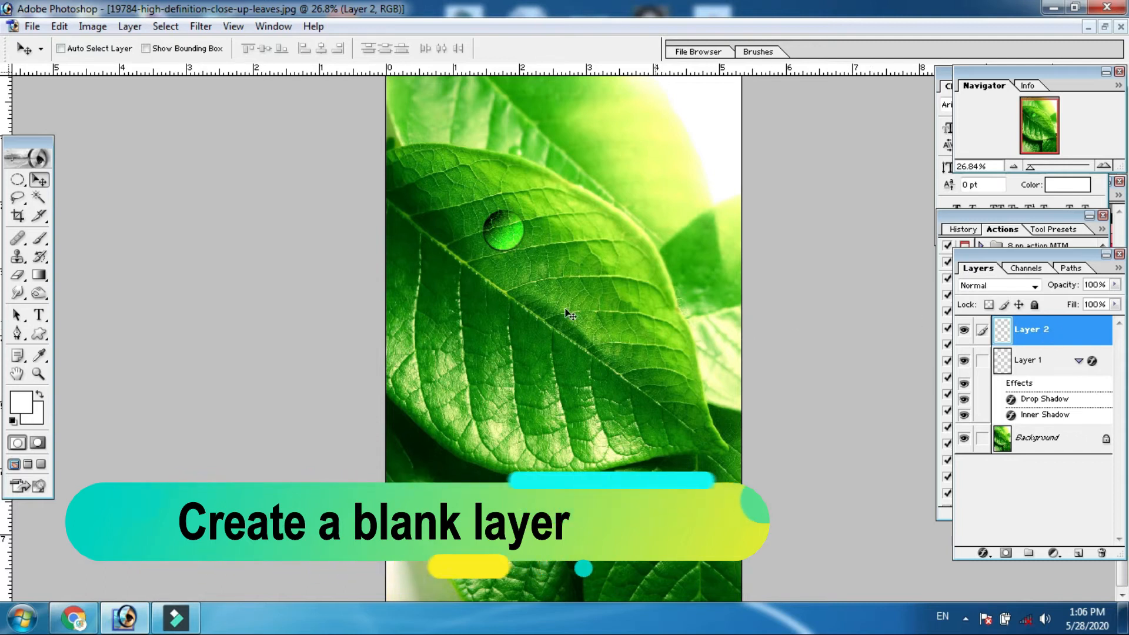
left_click(40, 240)
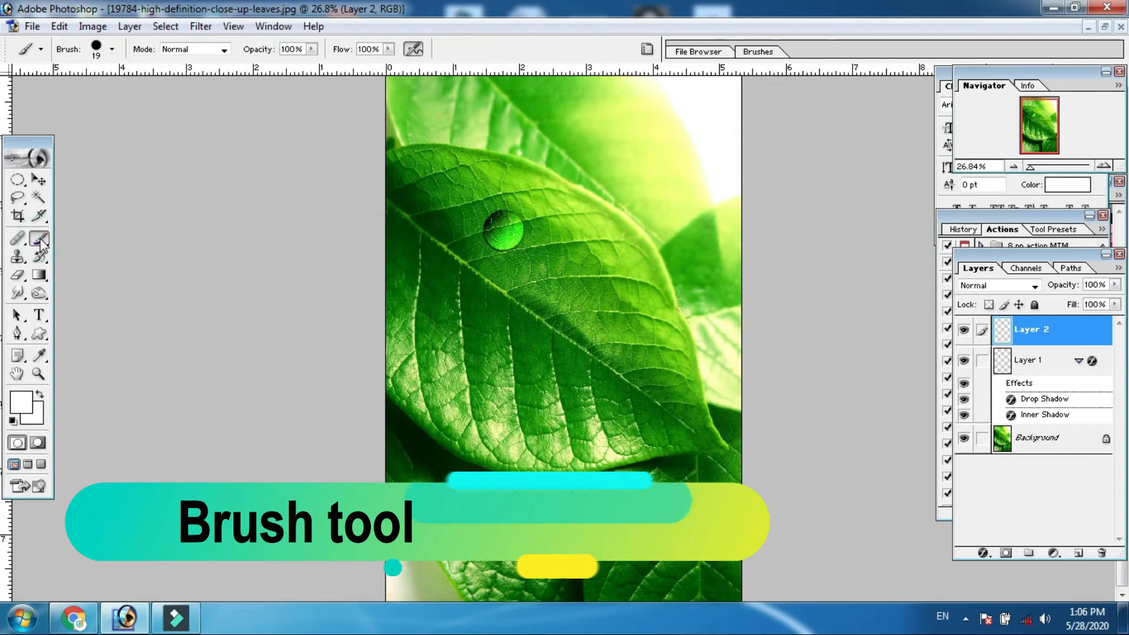
left_click(39, 355)
left_click(23, 405)
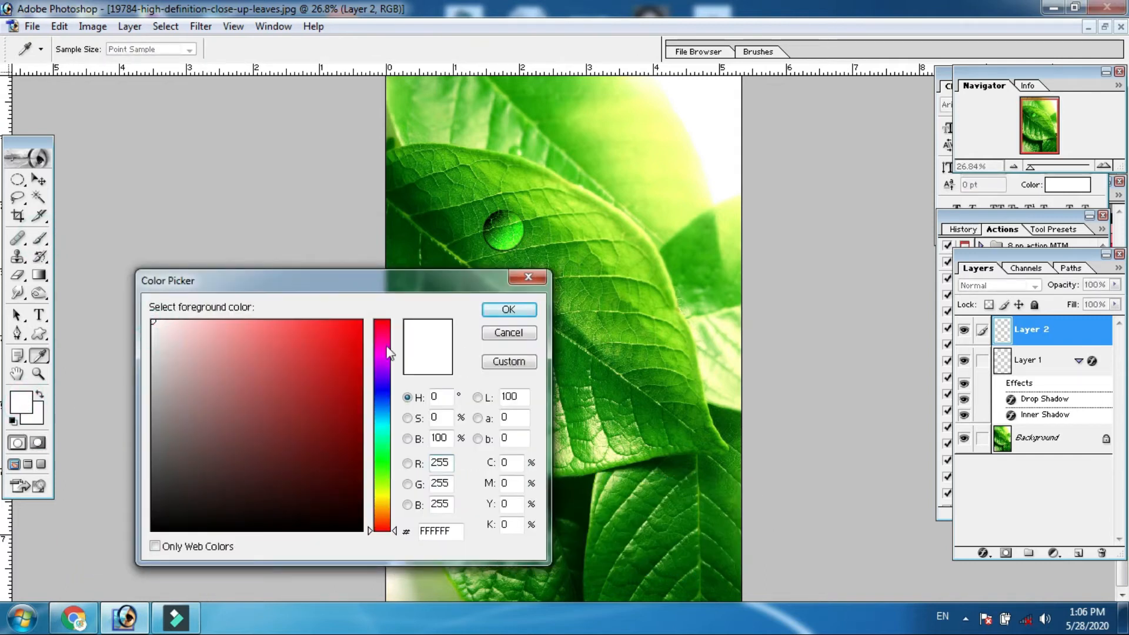
left_click(508, 309)
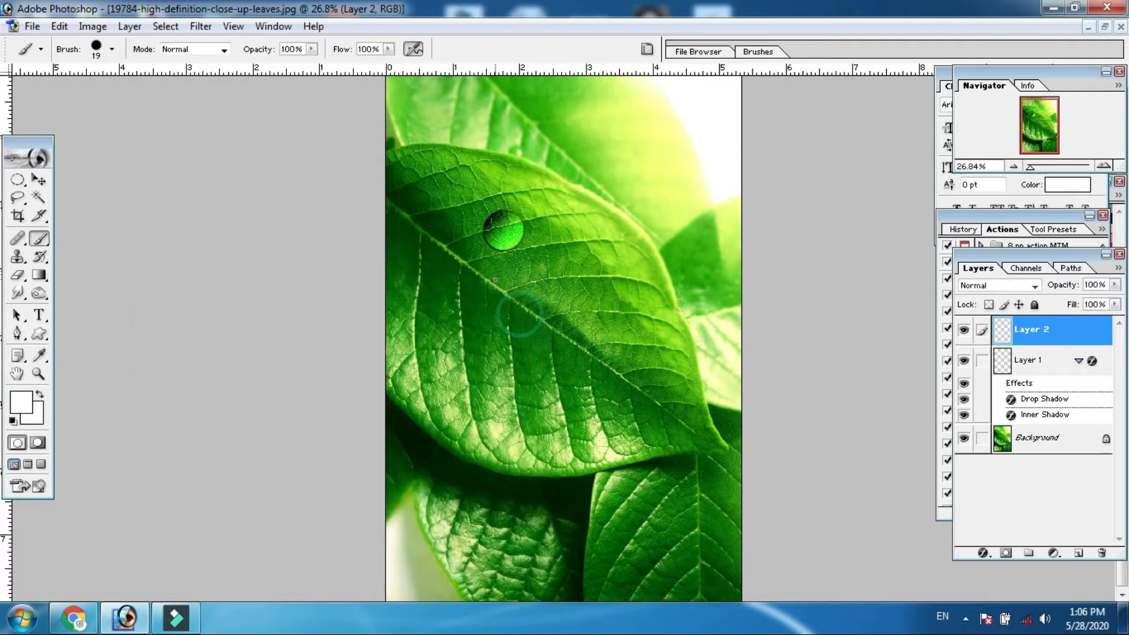
Paint a small white highlight spot inside the droplet's upper edge on Layer 2 with a 20 px brush
key("ctrl+plus")
key("ctrl+plus")
key("ctrl+plus")
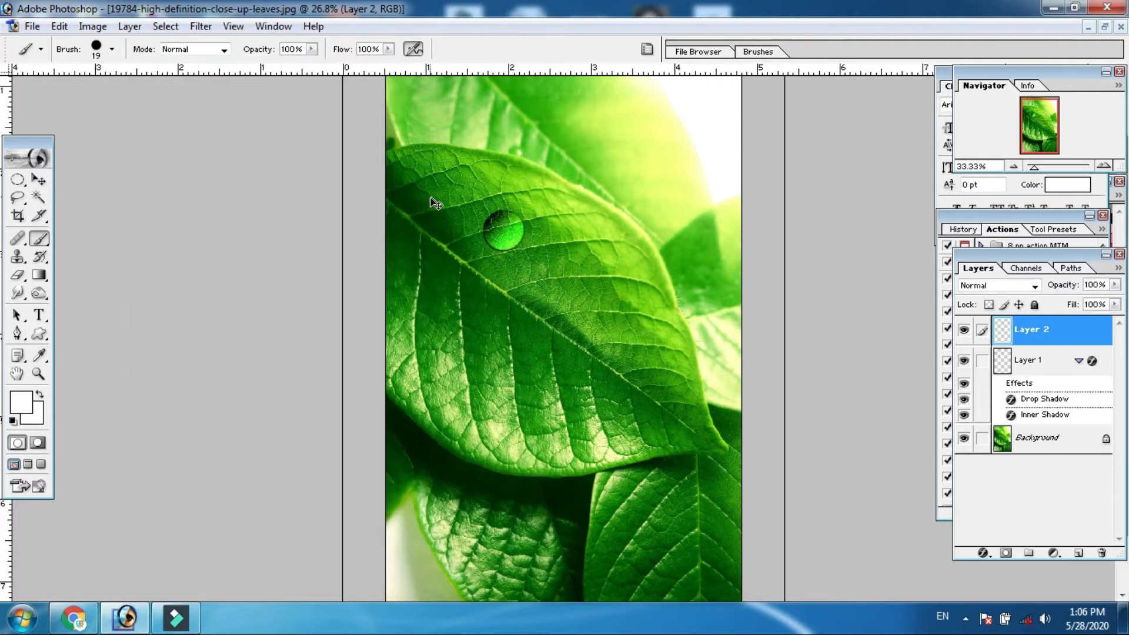
left_click_drag(466, 207, 474, 406)
scroll(454, 365, "up", 5)
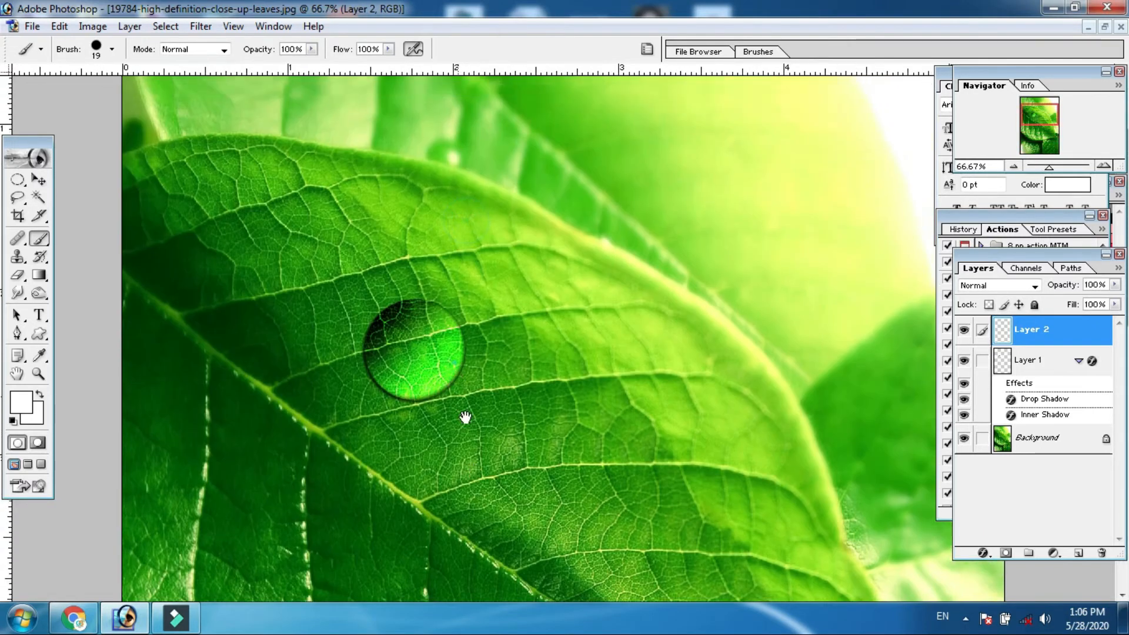
key("bracketright")
key("bracketright")
key("bracketright")
key("bracketright")
key("bracketright")
key("bracketright")
left_click_drag(474, 337, 479, 338)
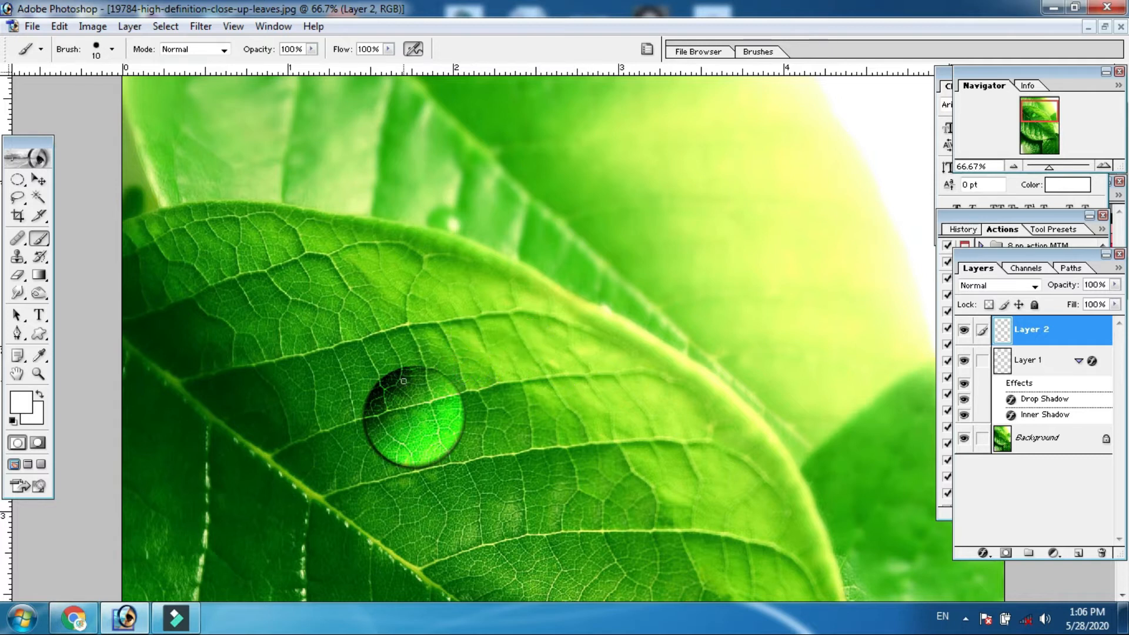
left_click(410, 385)
key("ctrl+minus")
key("ctrl+minus")
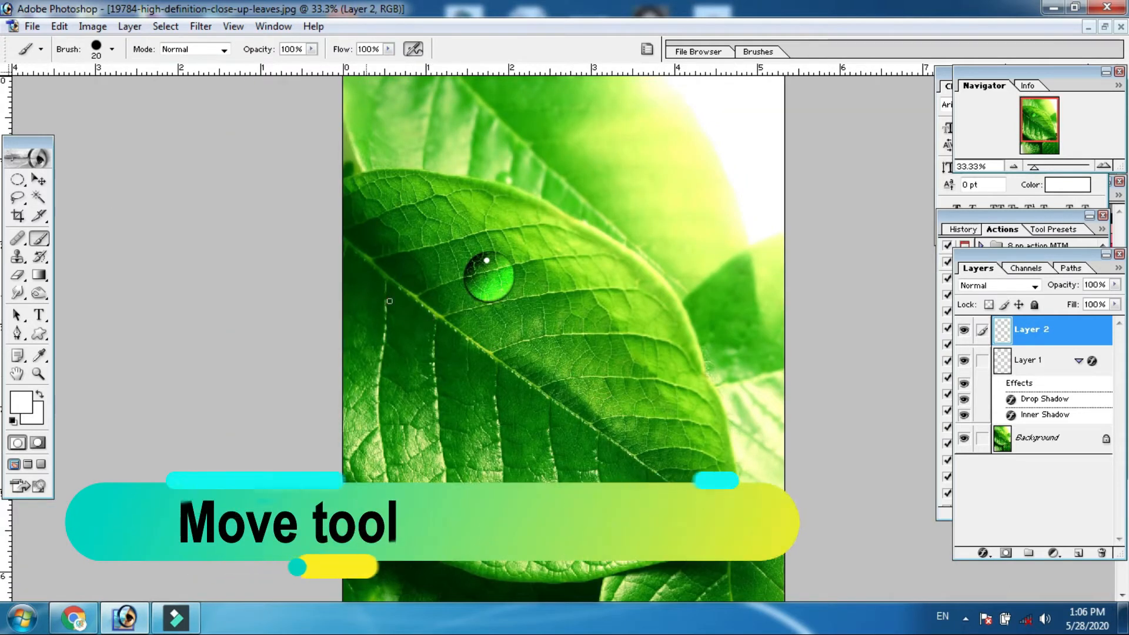
Merge Layer 2 down into Layer 1 and reposition the merged droplet on the upper half of the leaf
left_click(39, 179)
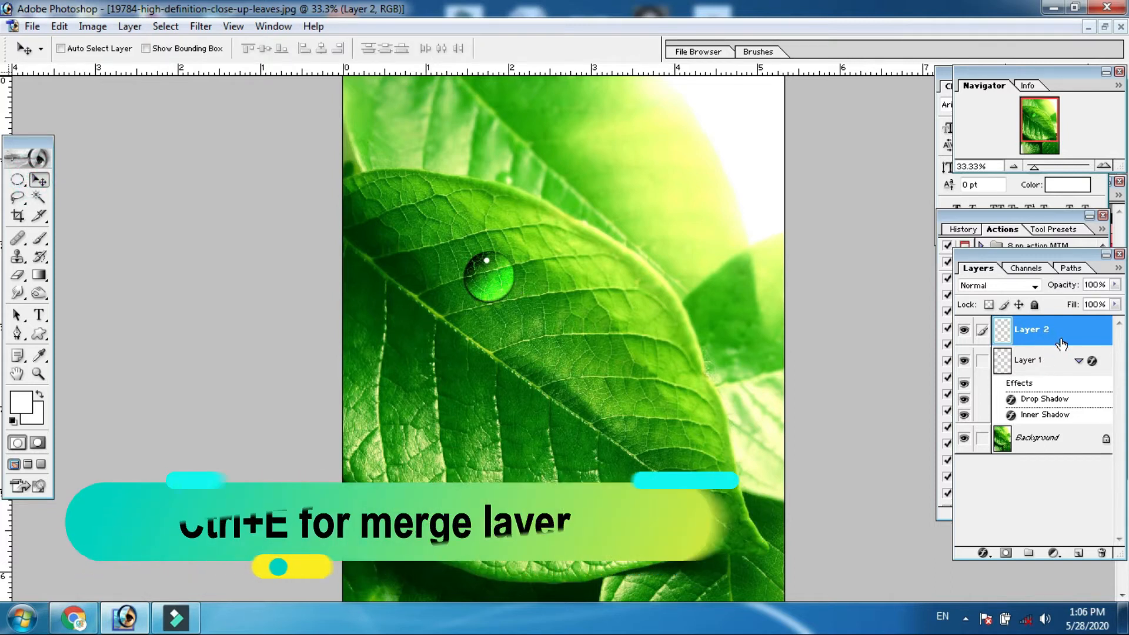
key("ctrl+e")
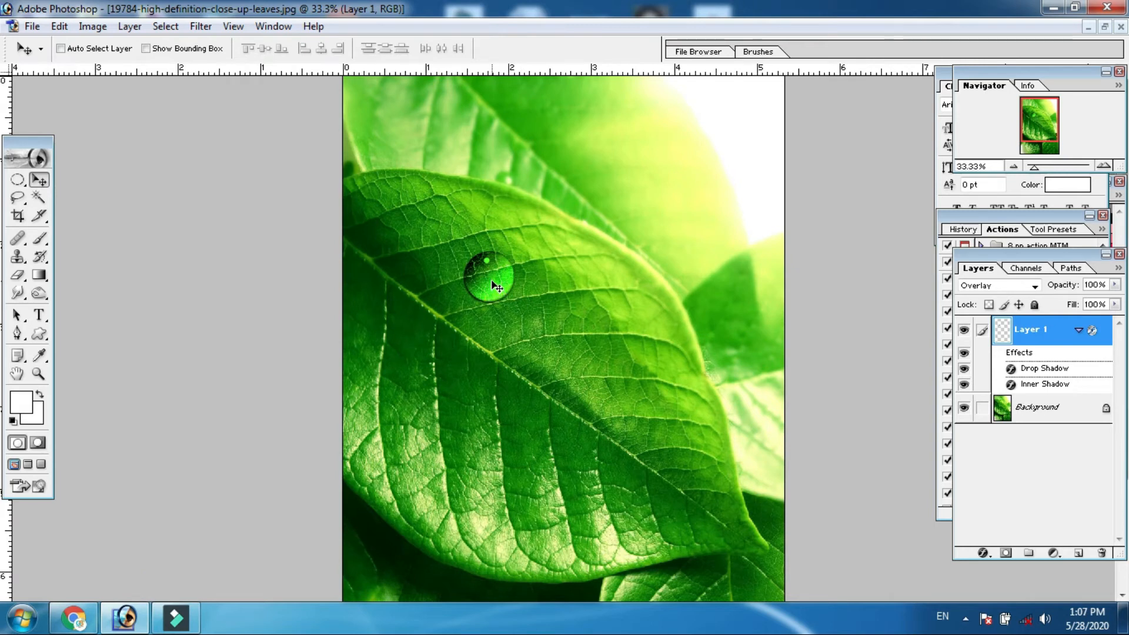
left_click_drag(494, 278, 559, 444)
left_click_drag(469, 426, 465, 489)
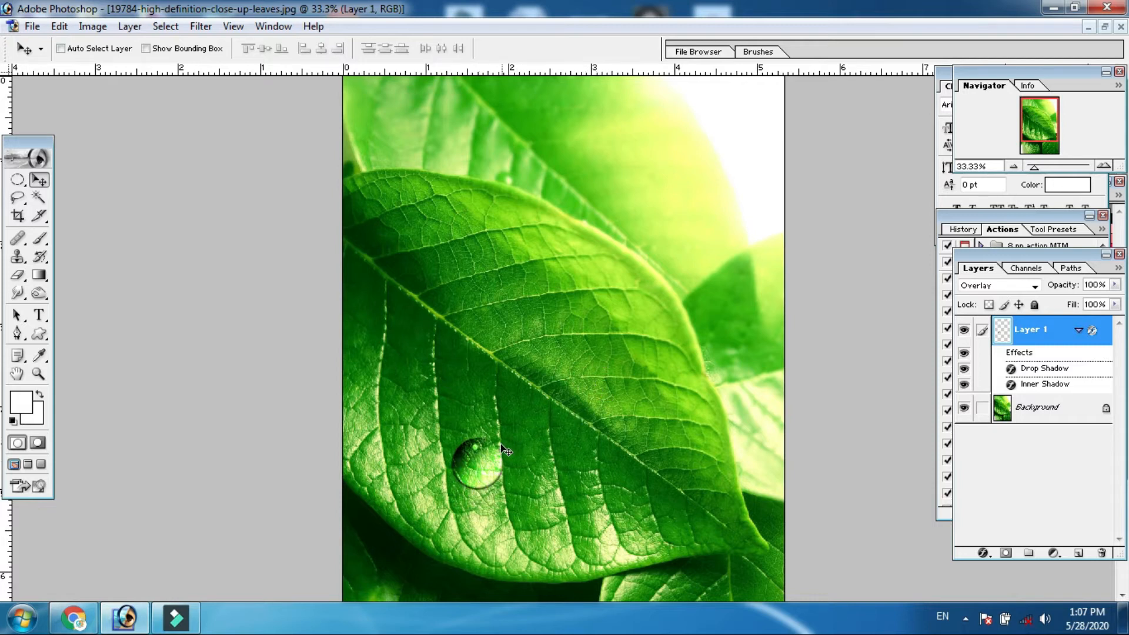
left_click_drag(486, 458, 515, 248)
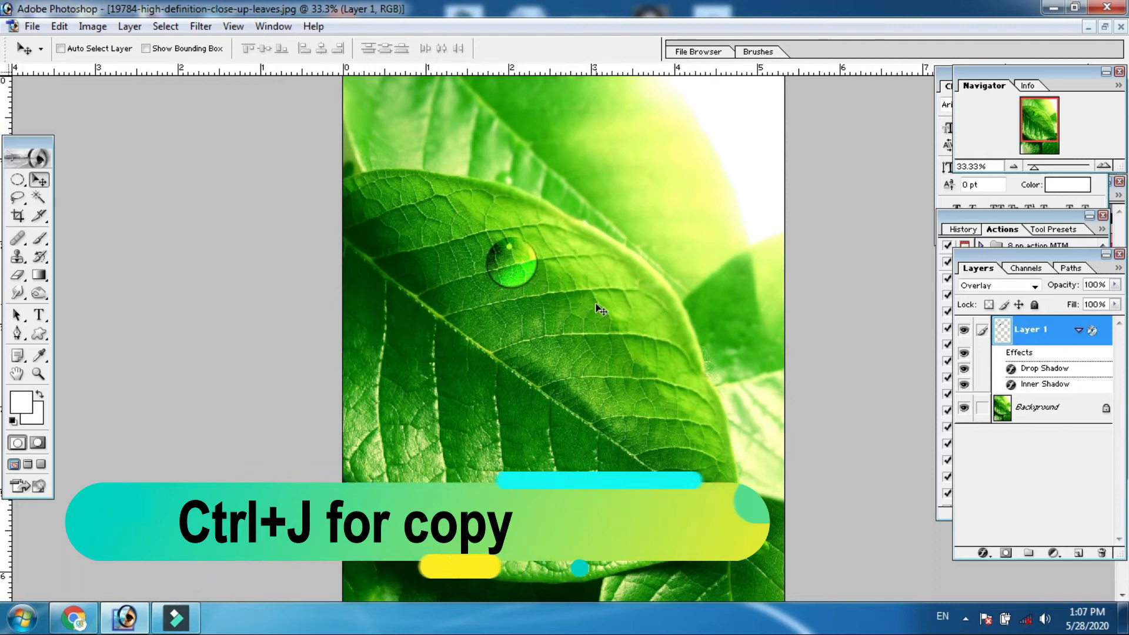
Duplicate the droplet layer and place the copy on the lower part of the leaf, below the central vein
key("ctrl+j")
left_click_drag(518, 267, 490, 472)
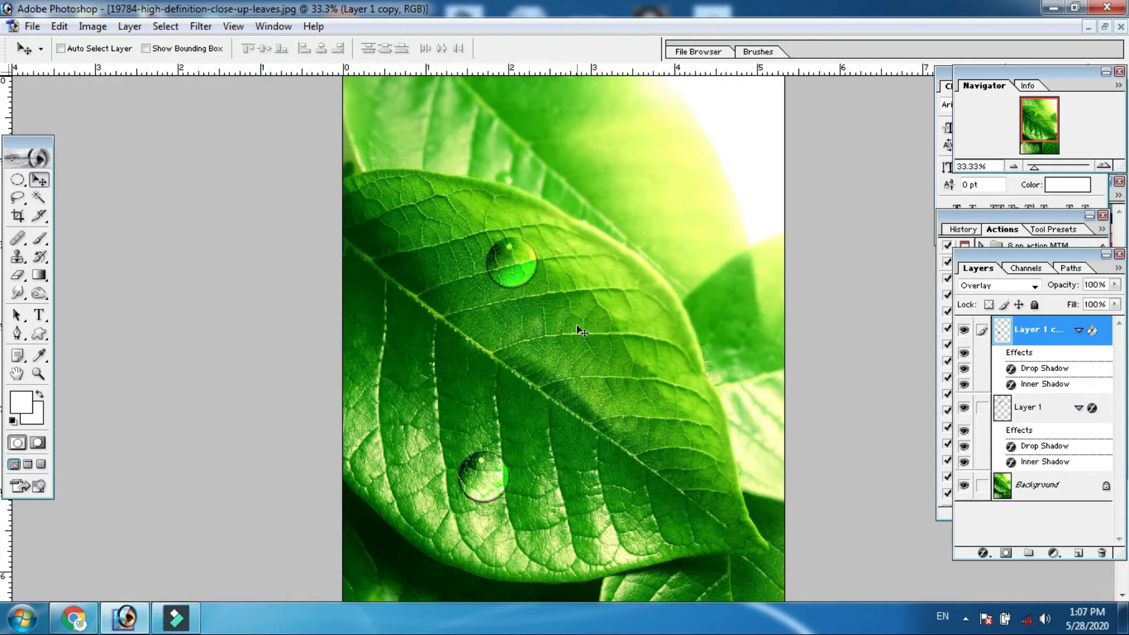
Try enlarging the droplet copy to 198.6% and undo the scaling
key("ctrl+t")
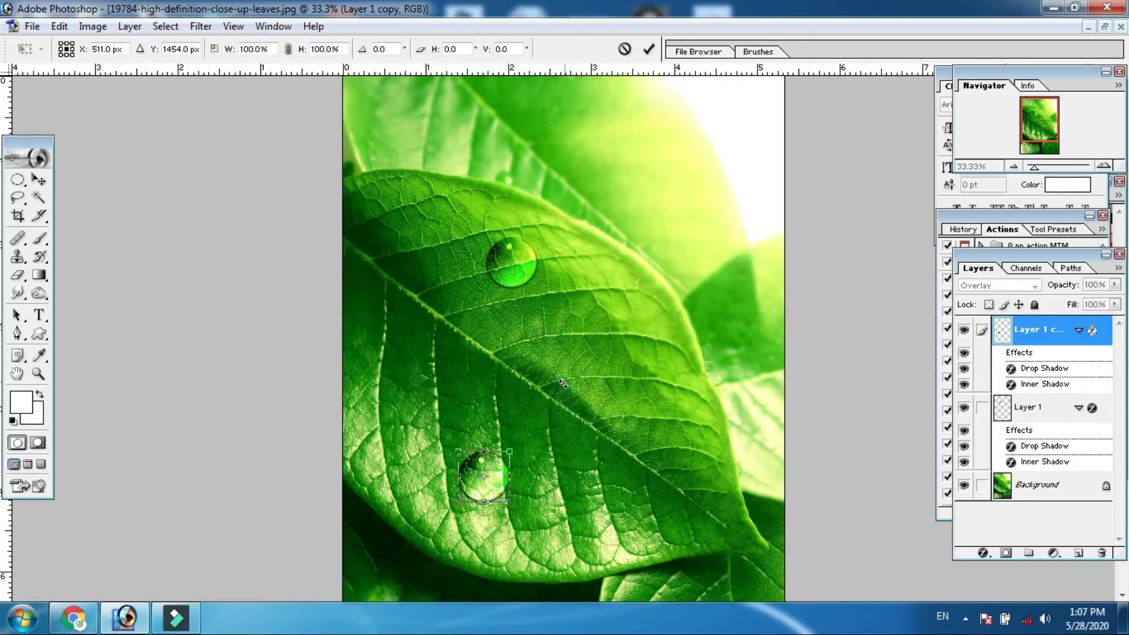
mouse_move(510, 451)
left_mouse_down()
mouse_move(562, 405)
mouse_move(516, 478)
mouse_move(490, 459)
left_mouse_up()
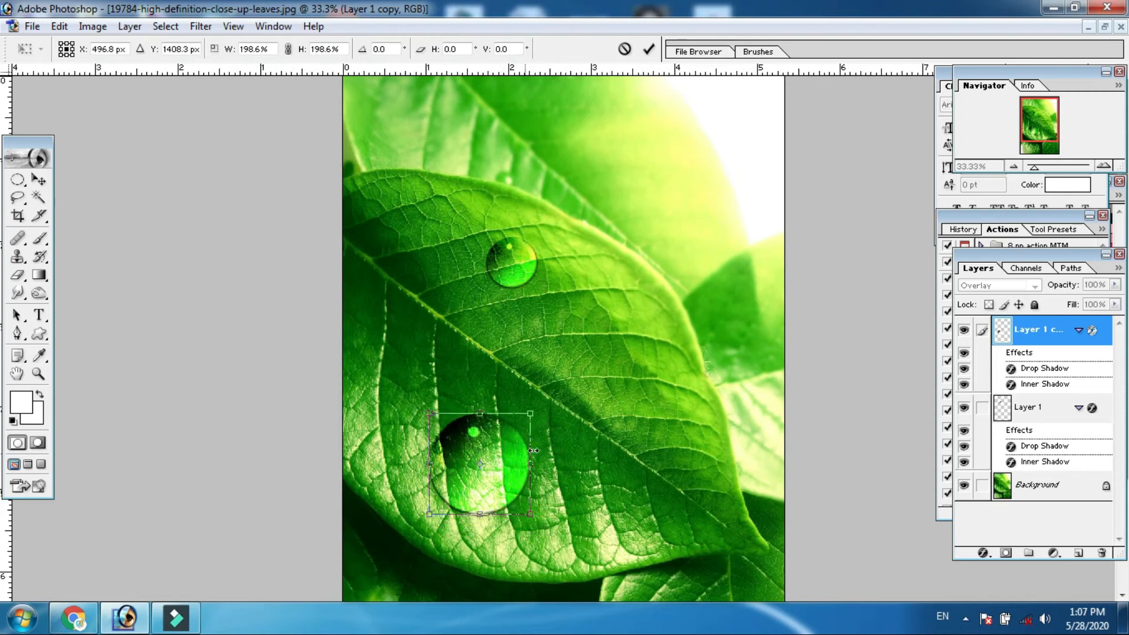
key("Return")
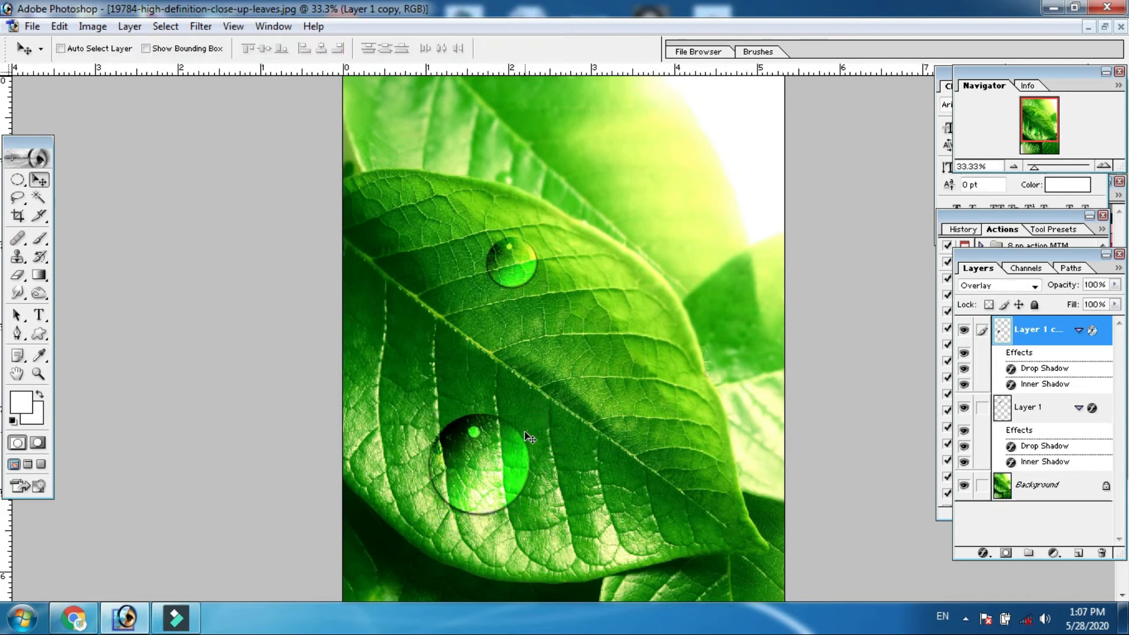
key("ctrl+z")
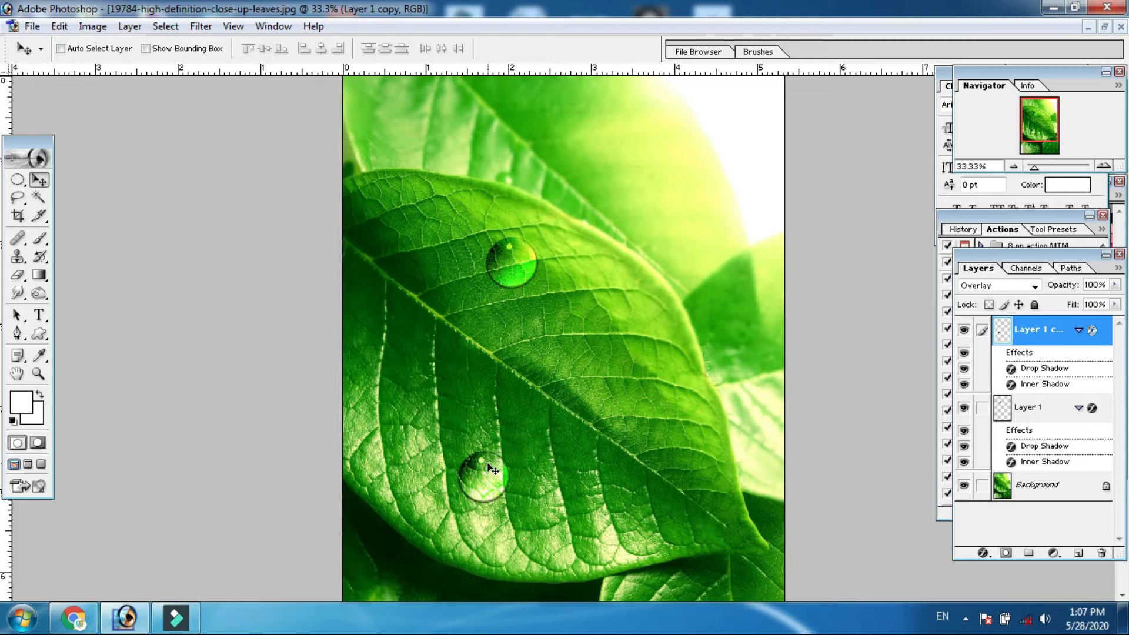
Nudge the lower droplet copy slightly upward and open it in the Liquify filter
left_click_drag(491, 468, 484, 452)
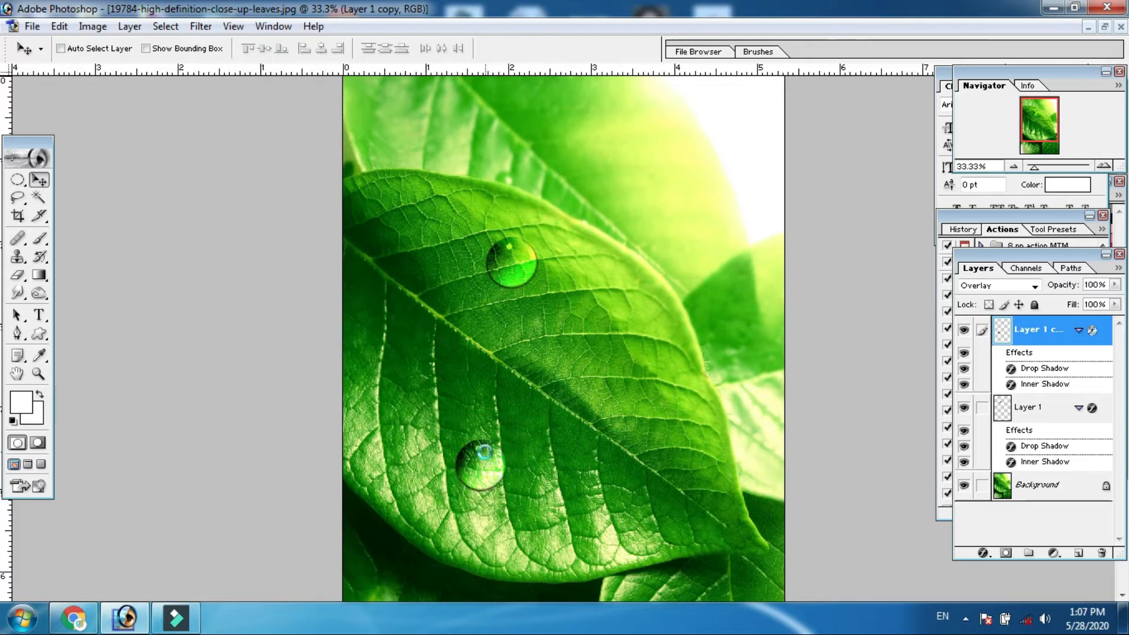
left_click(201, 27)
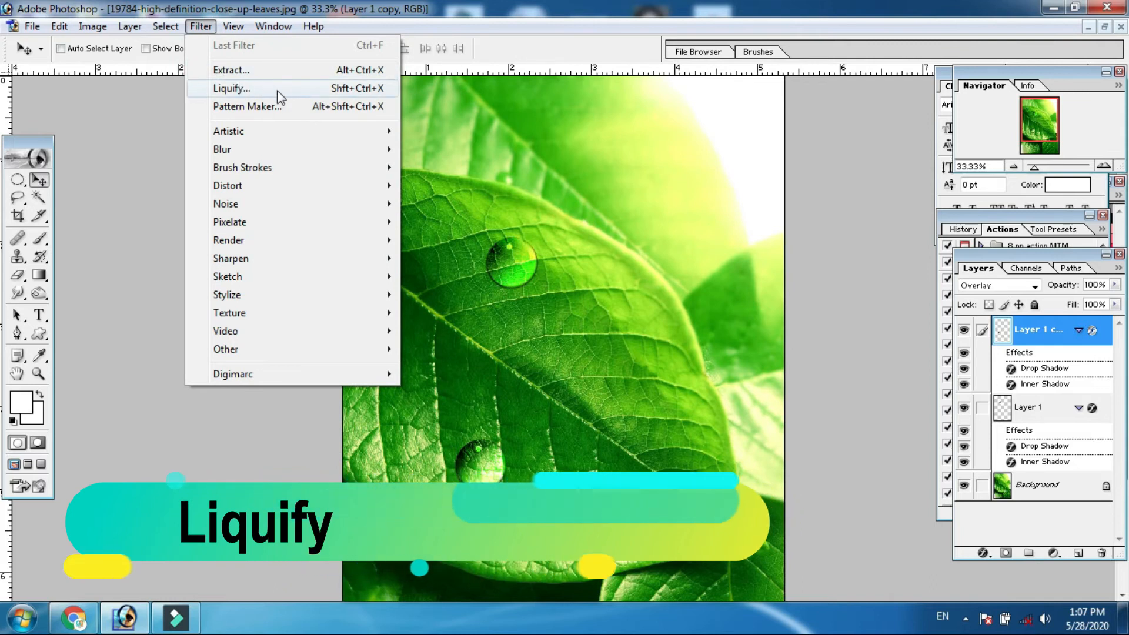
left_click(232, 88)
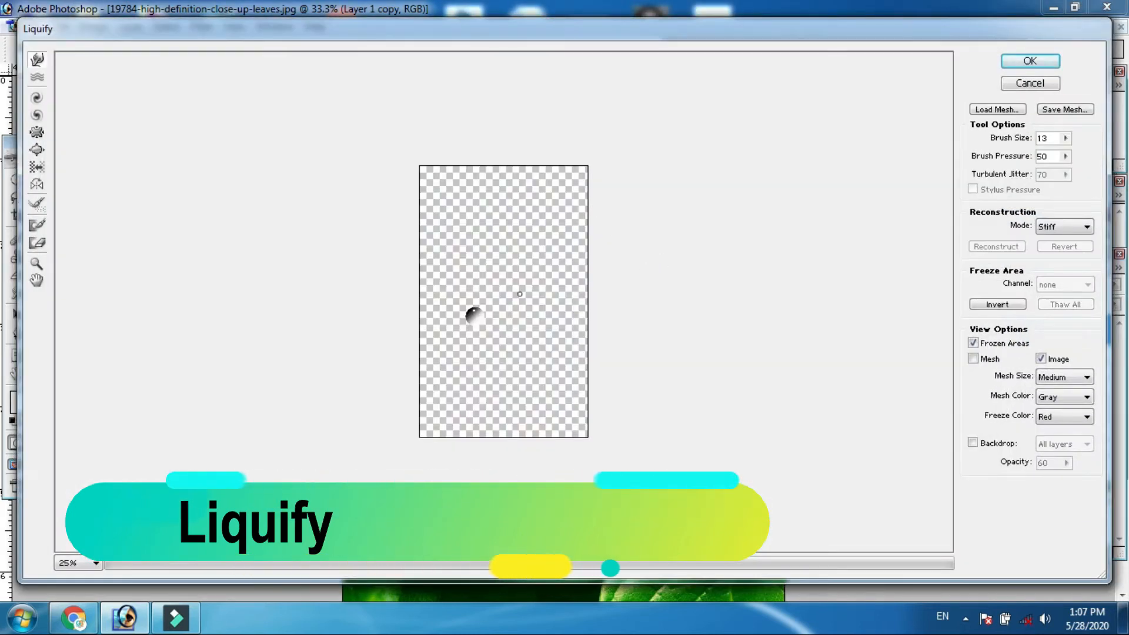
key("ctrl+plus")
key("ctrl+plus")
key("ctrl+plus")
key("ctrl+plus")
key("ctrl+plus")
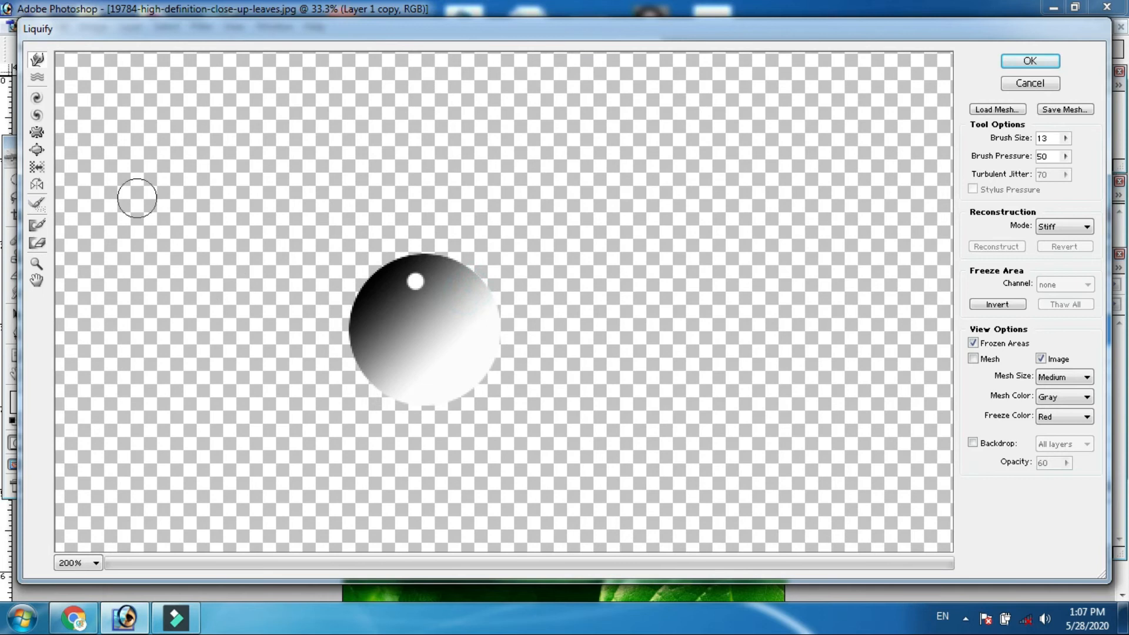
Pull the droplet copy's lower edge into an uneven shape with the Warp tool at brush size 21, and shift the warped droplet slightly down the leaf
left_click(39, 60)
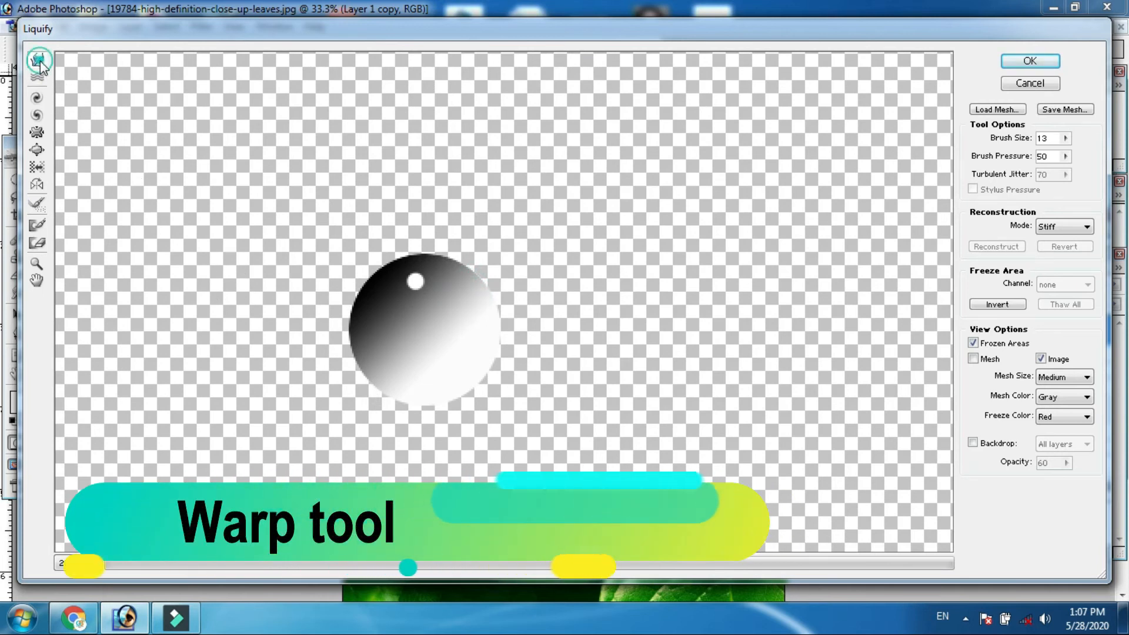
key("bracketright")
key("bracketright")
key("bracketright")
key("bracketright")
key("bracketright")
key("bracketright")
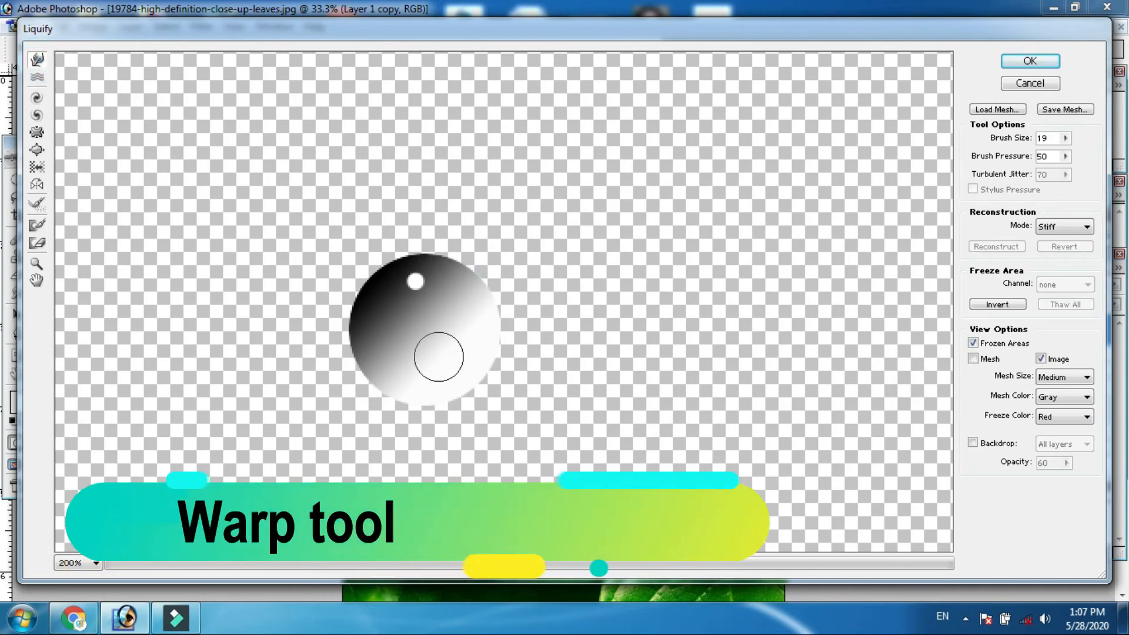
key("bracketright")
mouse_move(436, 360)
left_mouse_down()
mouse_move(484, 454)
mouse_move(474, 426)
mouse_move(438, 429)
mouse_move(420, 403)
mouse_move(416, 423)
mouse_move(425, 416)
mouse_move(456, 463)
mouse_move(423, 398)
mouse_move(449, 449)
mouse_move(465, 440)
mouse_move(376, 367)
mouse_move(370, 403)
mouse_move(482, 446)
mouse_move(533, 398)
left_mouse_up()
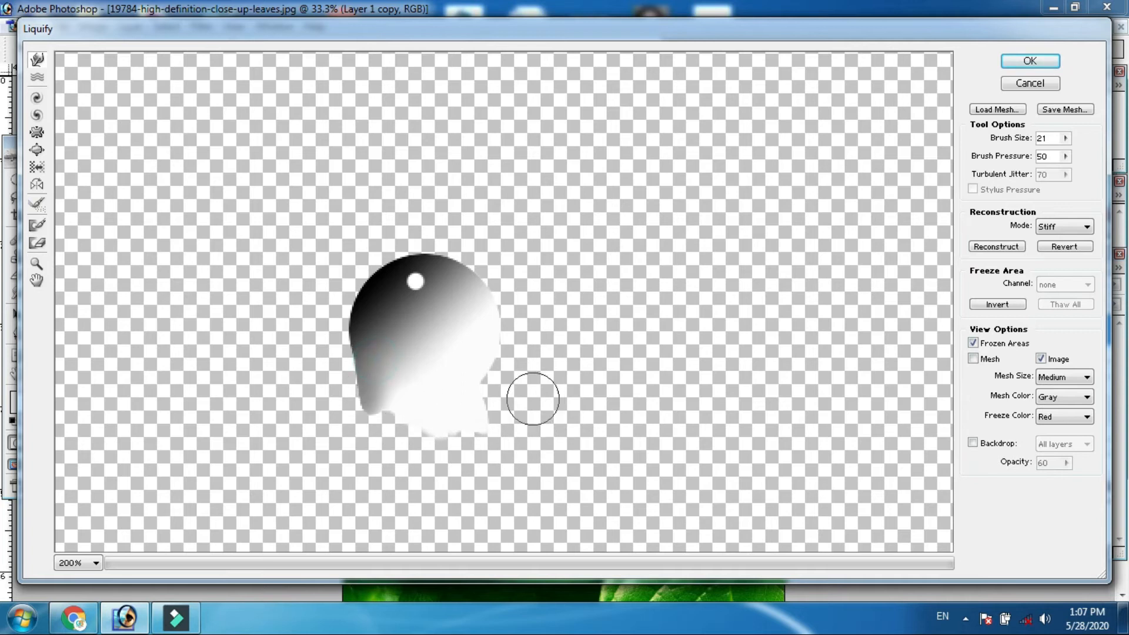
left_click(1029, 61)
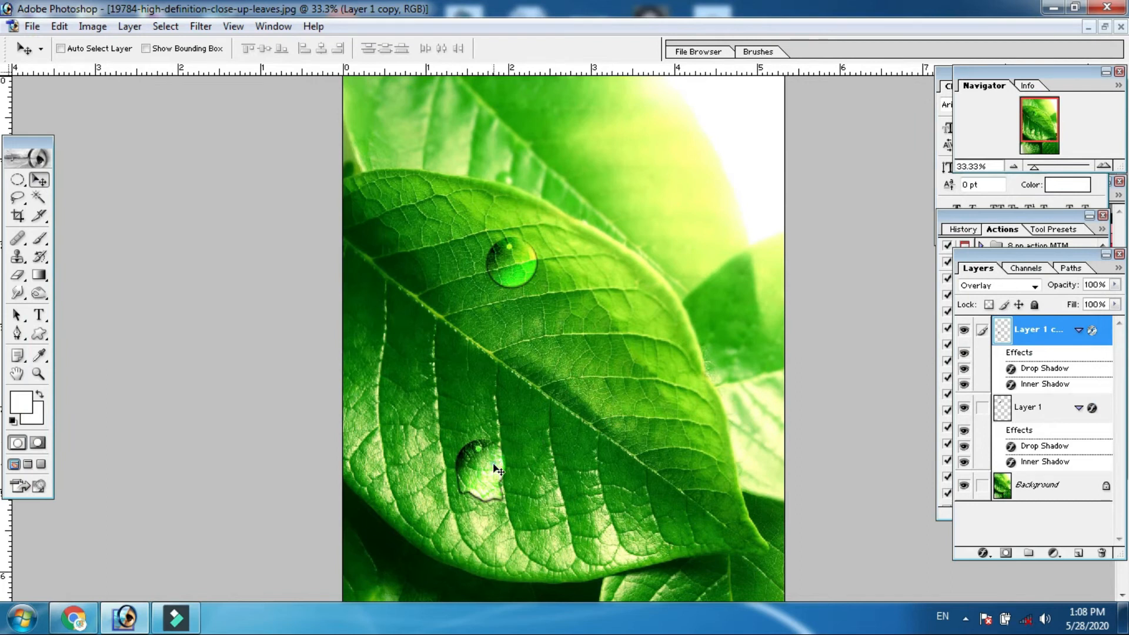
left_click_drag(496, 468, 523, 479)
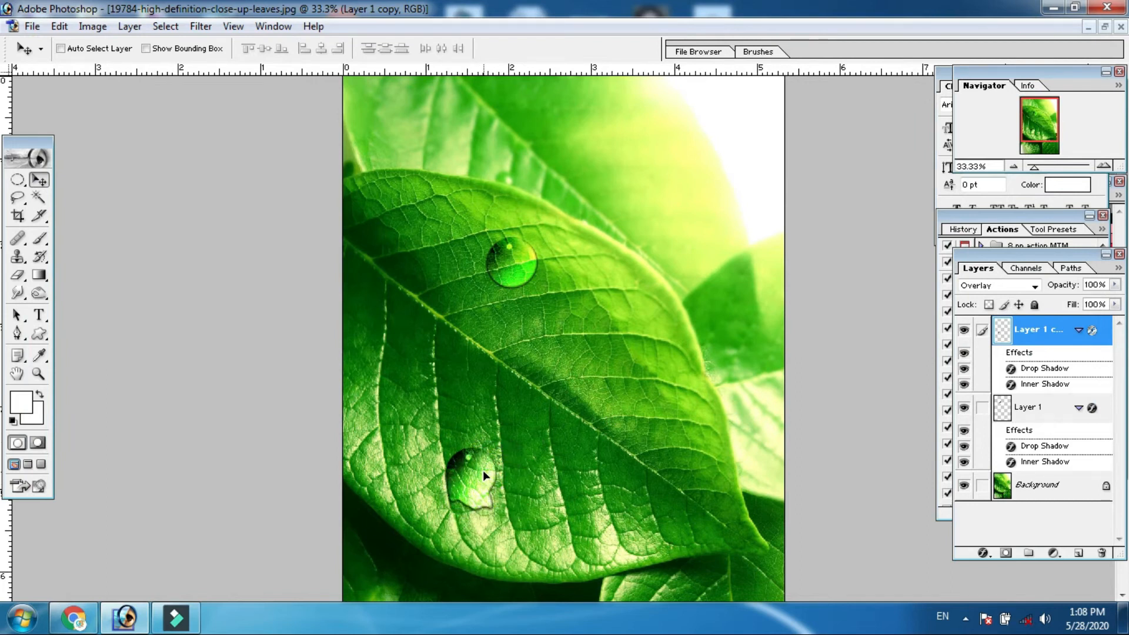
Add three small droplets near the leaf's central vein by duplicating the upper droplet, shrinking the copy and duplicating that again
left_click(516, 268, "ctrl")
left_click_drag(516, 267, 583, 312)
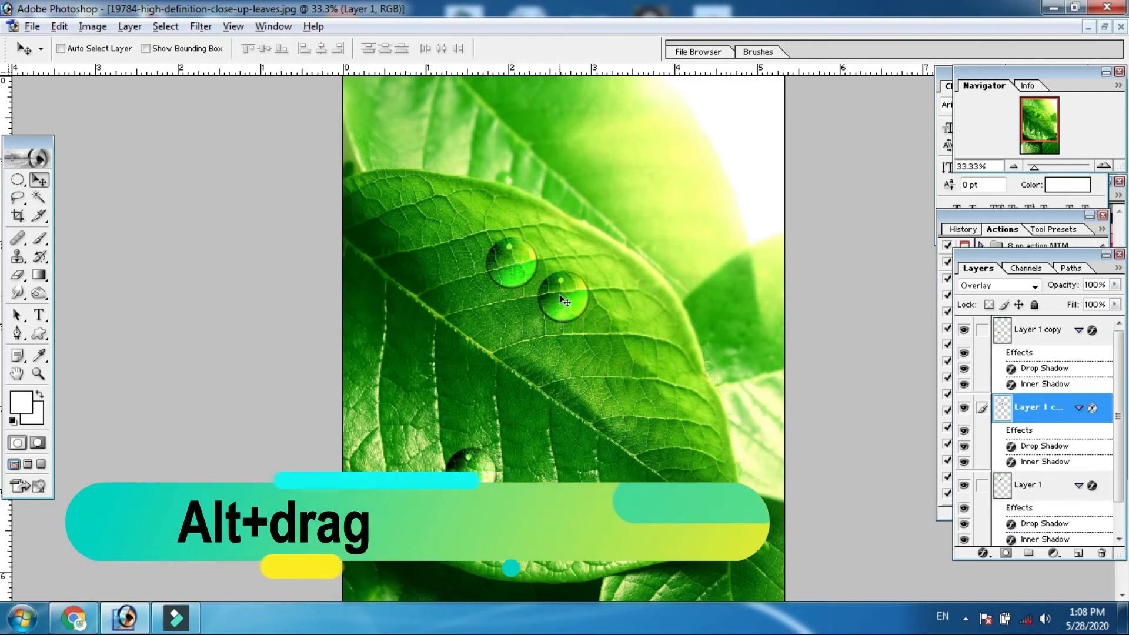
key("ctrl+t")
left_click_drag(594, 321, 560, 307)
key("Return")
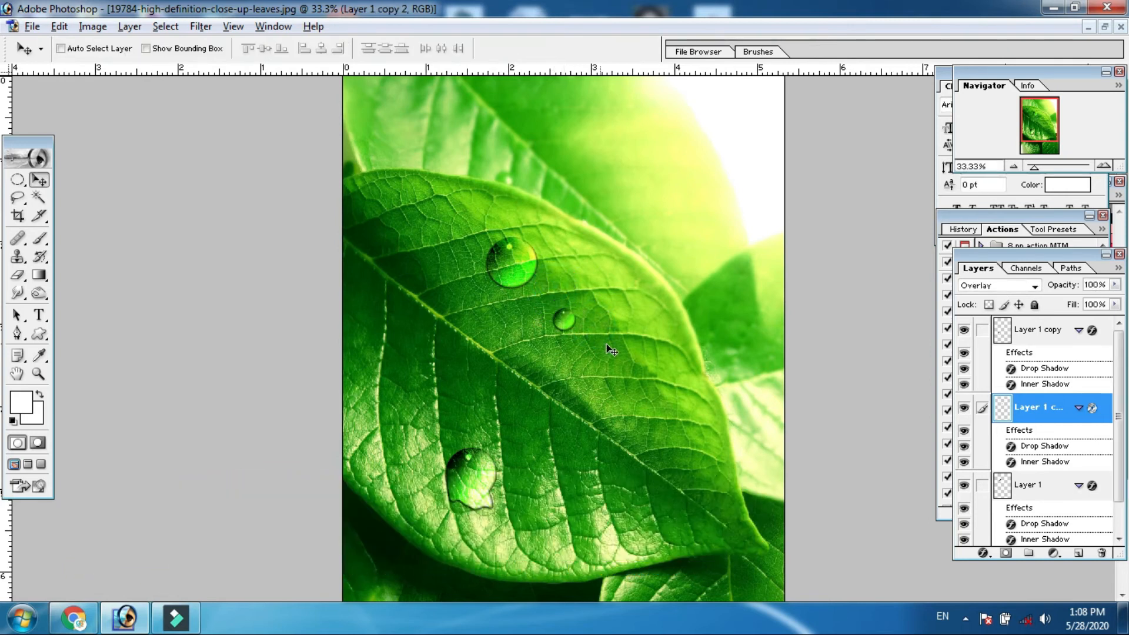
left_click_drag(563, 323, 571, 402)
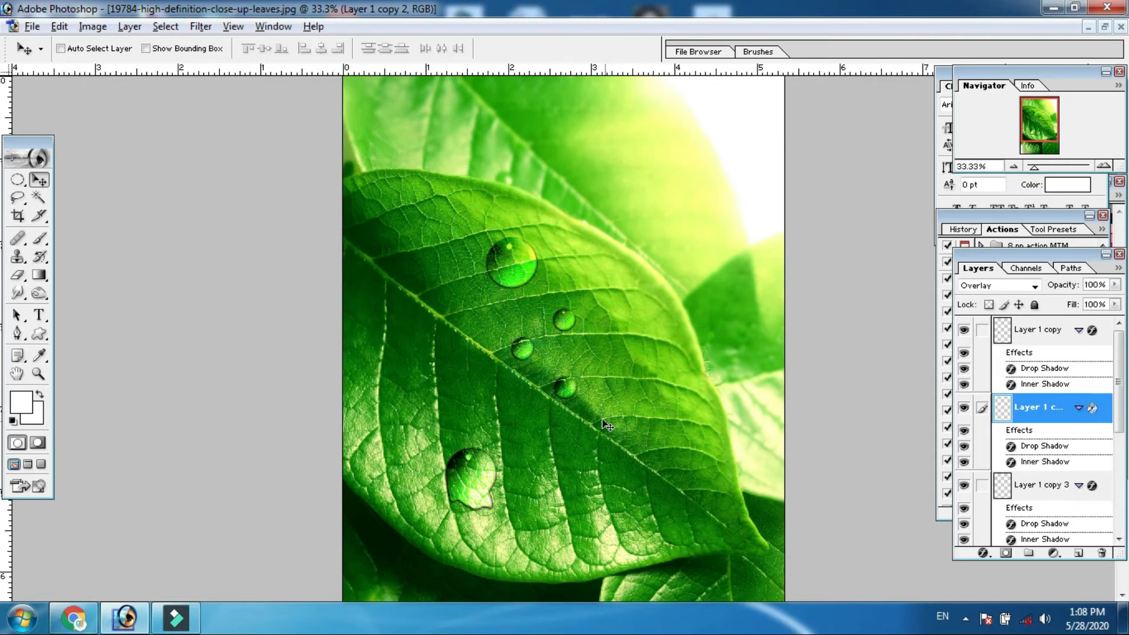
Distort the lowest of the three small droplets into an irregular shape with the Liquify filter
key("ctrl+t")
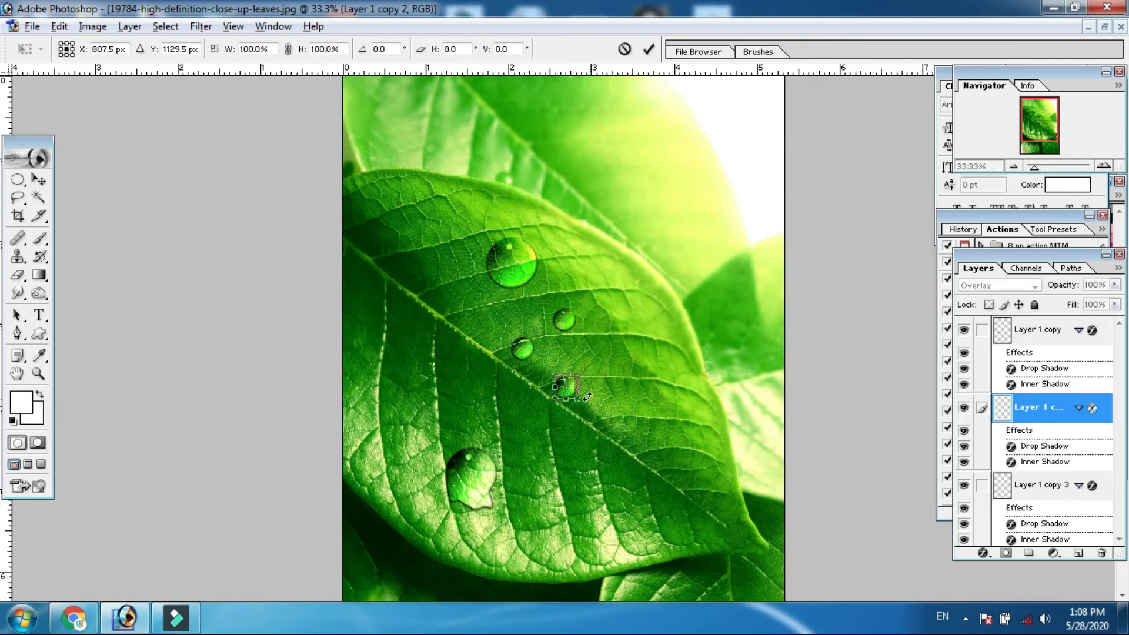
key("Return")
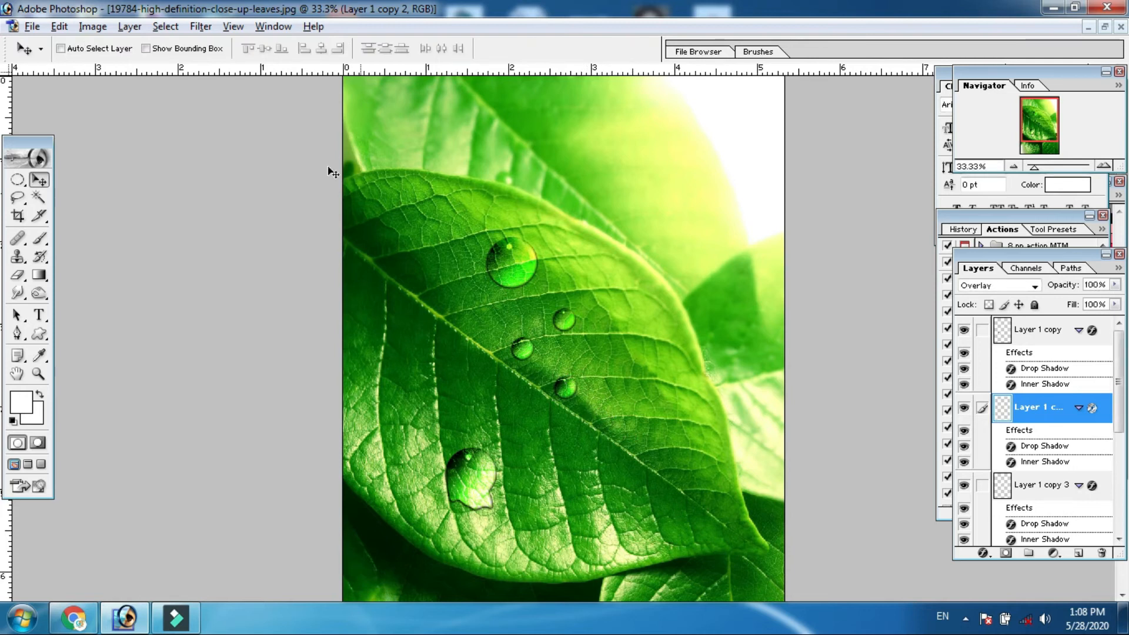
left_click(201, 30)
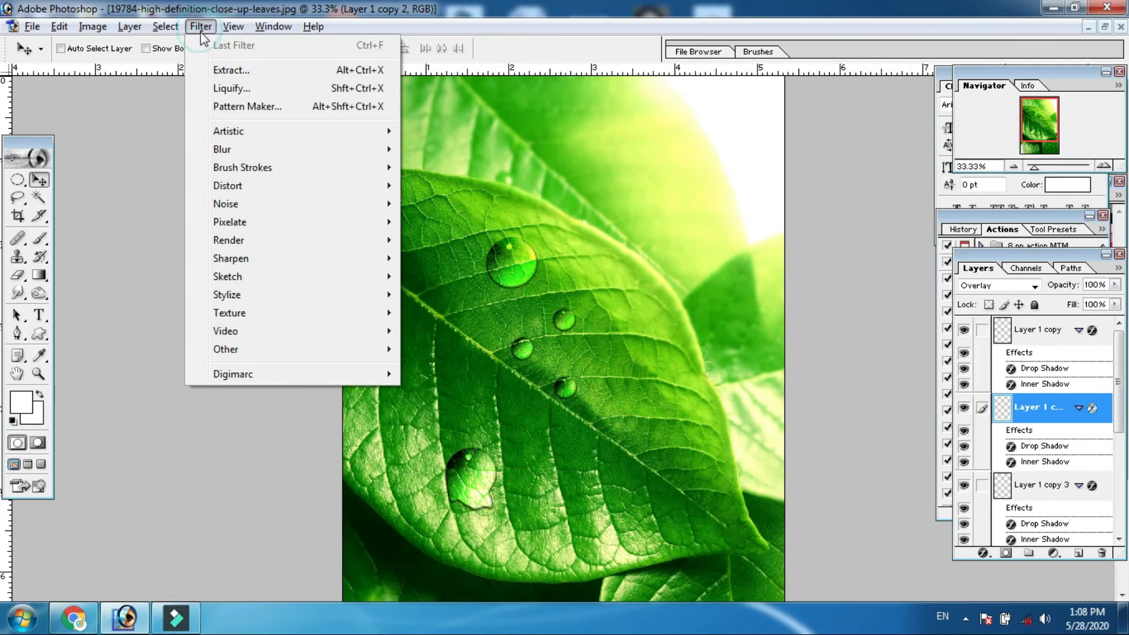
left_click(230, 89)
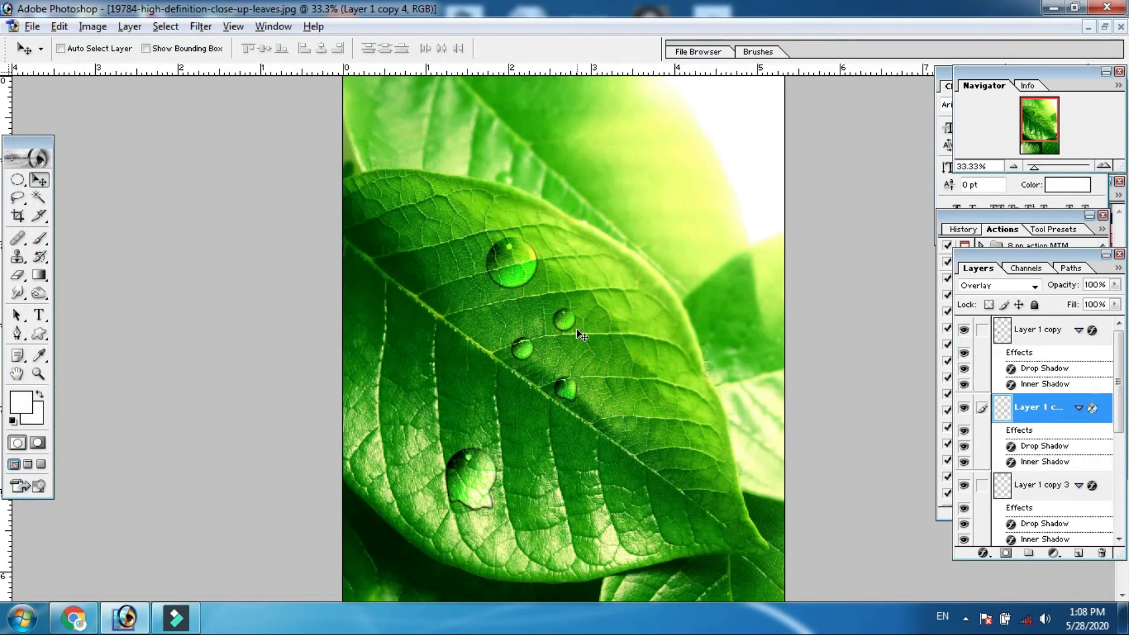
Select the layer of the middle of the three small droplets and open it in the Liquify filter
scroll(576, 330, "down", 2)
scroll(576, 331, "up", 1)
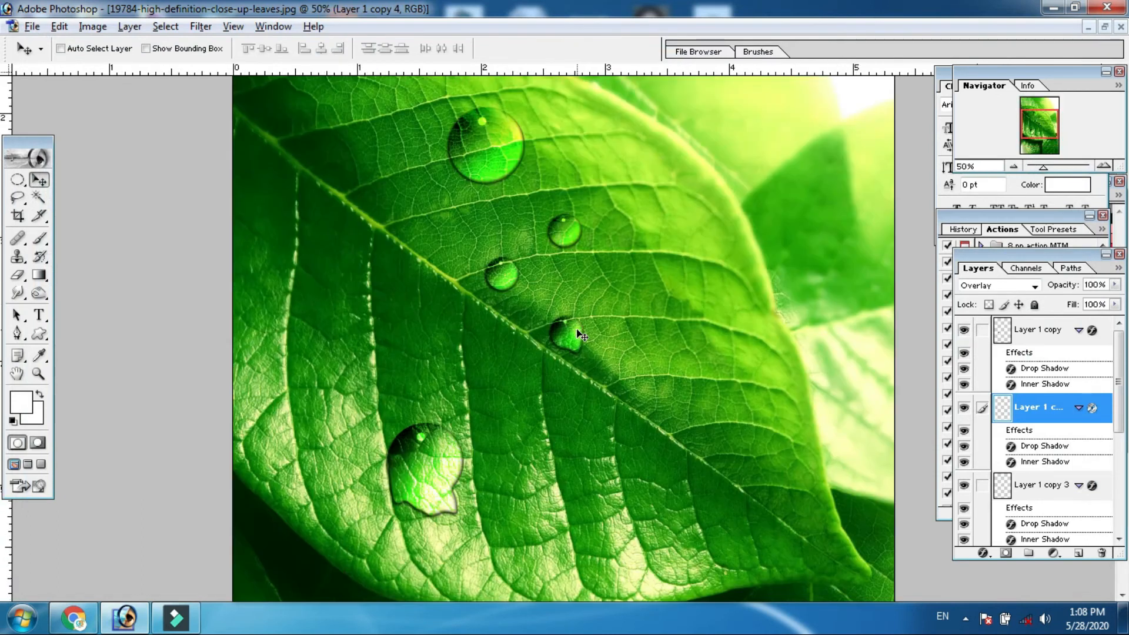
mouse_move(629, 287)
left_mouse_down()
mouse_move(631, 397)
mouse_move(644, 303)
left_mouse_up()
scroll(635, 385, "up", 1)
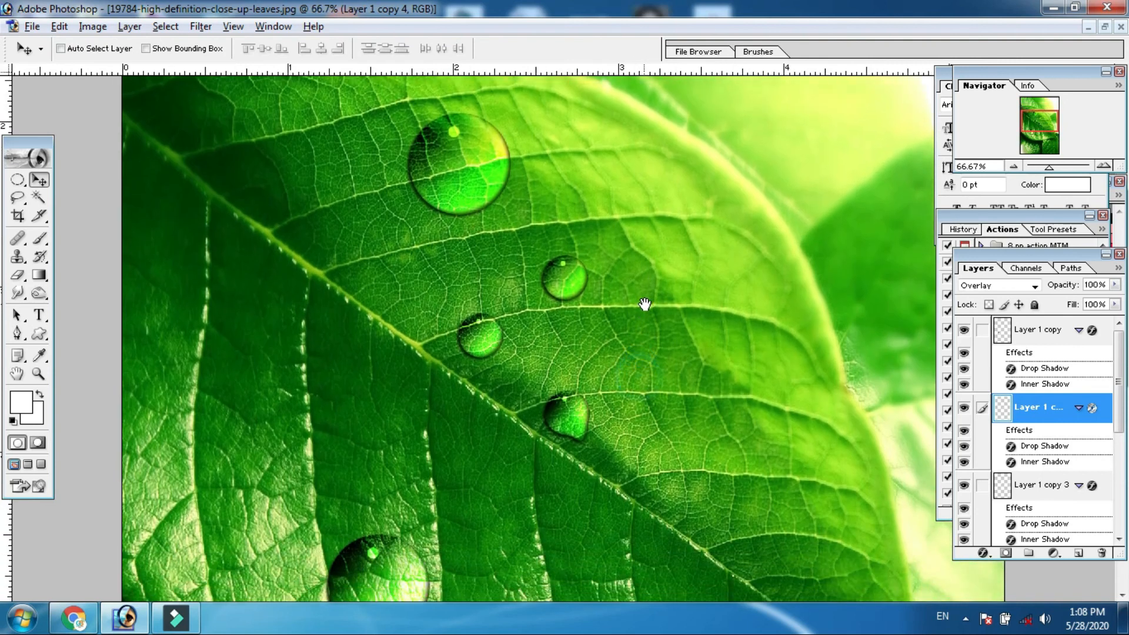
left_click(485, 336, "ctrl")
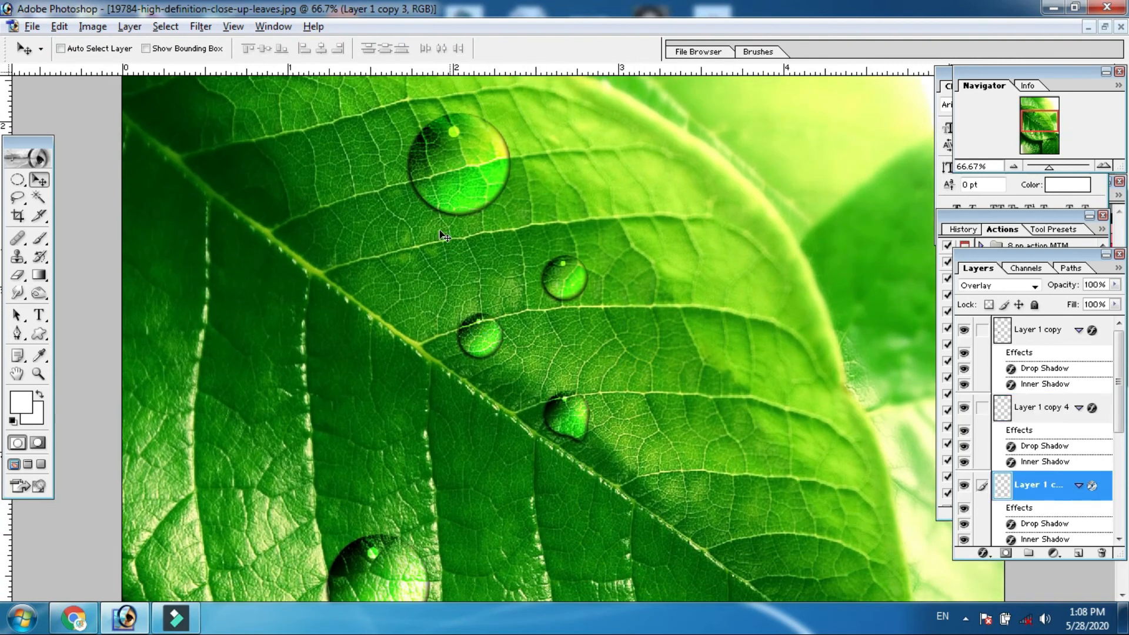
left_click(200, 27)
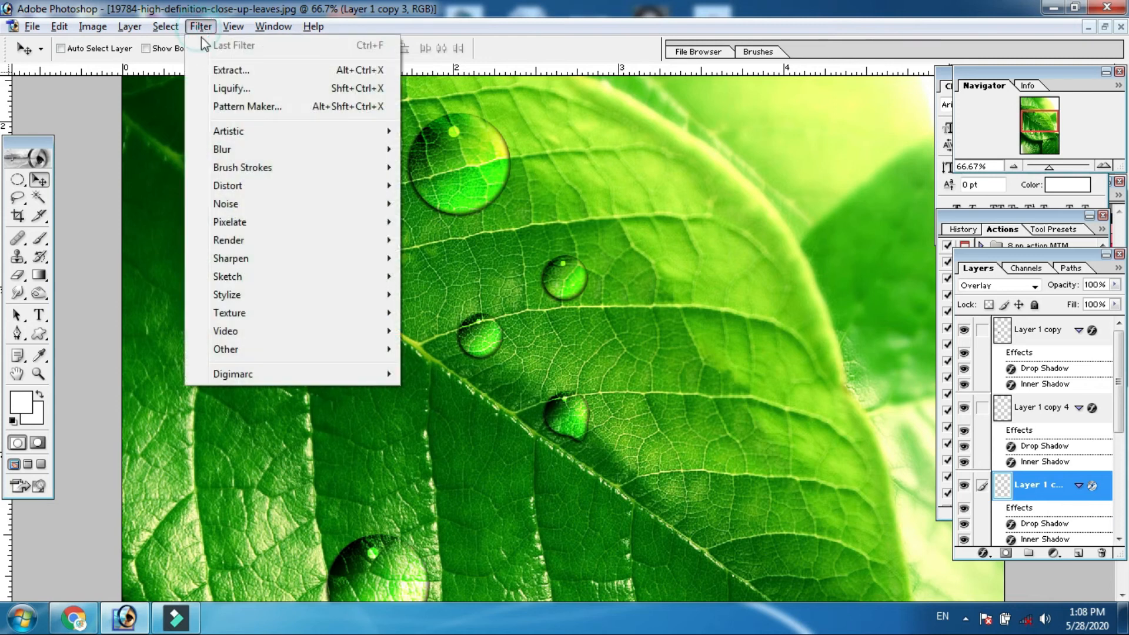
left_click(232, 86)
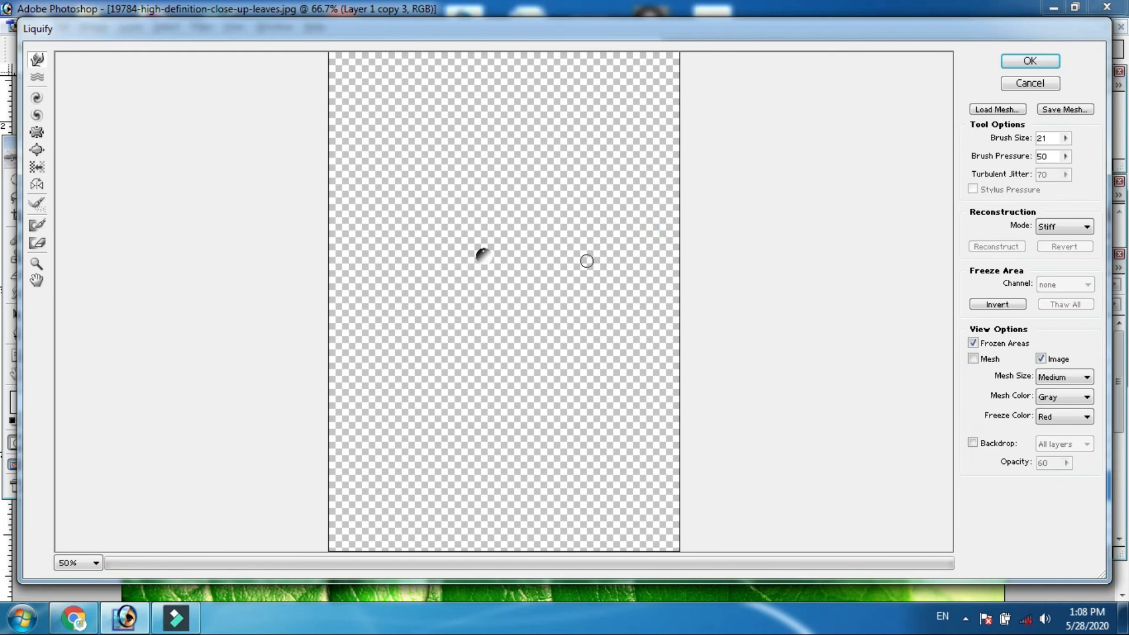
Twist the small droplet's interior and upper-left edge into an irregular shape with the clockwise Twirl tool, and apply the distortion
key("ctrl+plus")
key("ctrl+plus")
left_click_drag(565, 257, 655, 447)
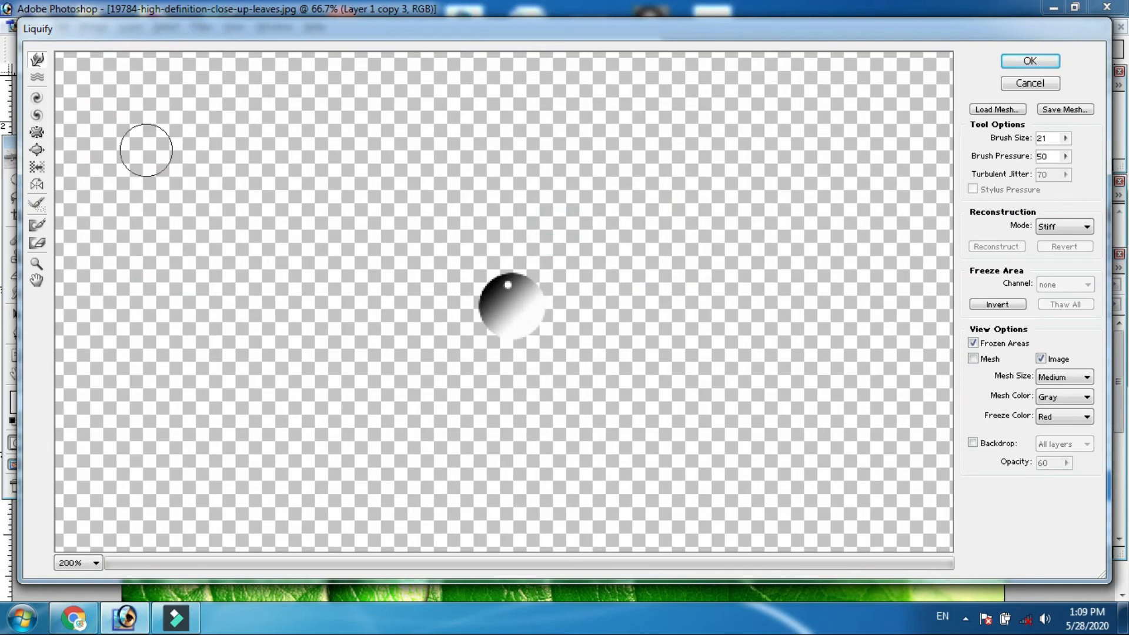
left_click(36, 98)
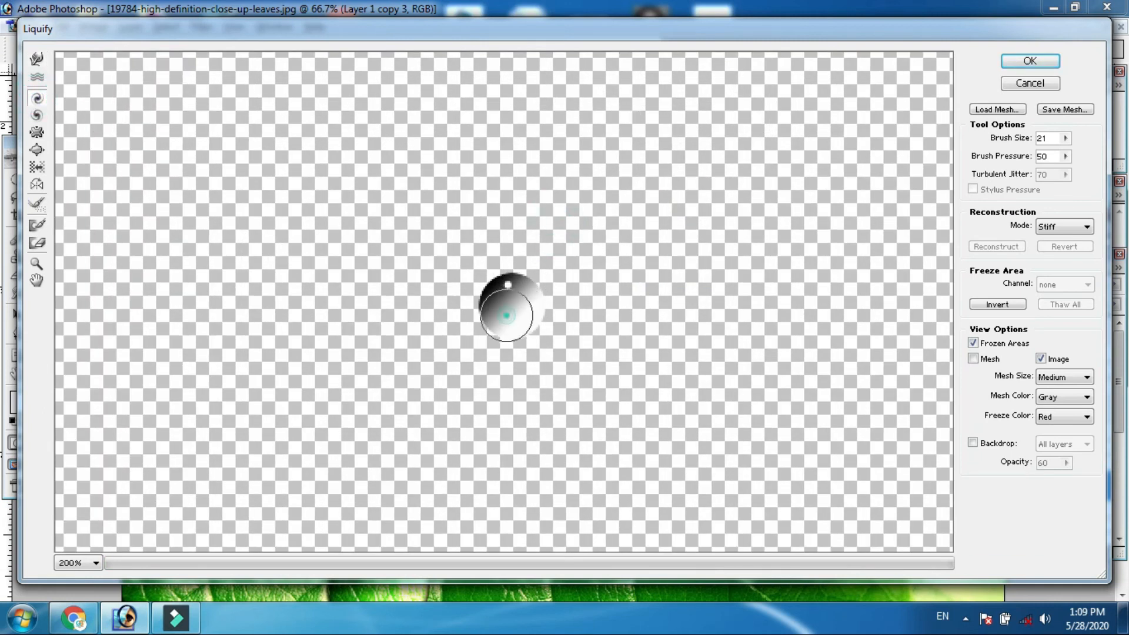
left_click(506, 315)
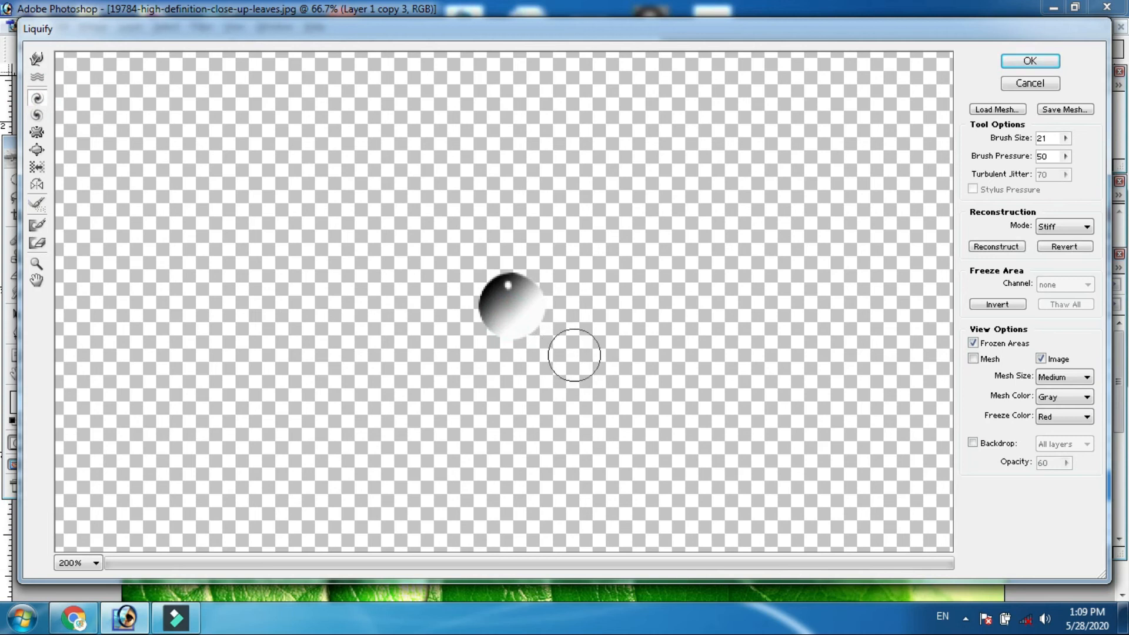
mouse_move(518, 305)
left_mouse_down()
mouse_move(505, 286)
mouse_move(517, 292)
mouse_move(496, 334)
mouse_move(493, 298)
mouse_move(514, 261)
mouse_move(488, 281)
mouse_move(486, 302)
mouse_move(475, 288)
mouse_move(524, 312)
mouse_move(542, 296)
mouse_move(518, 318)
mouse_move(530, 361)
mouse_move(479, 297)
left_mouse_up()
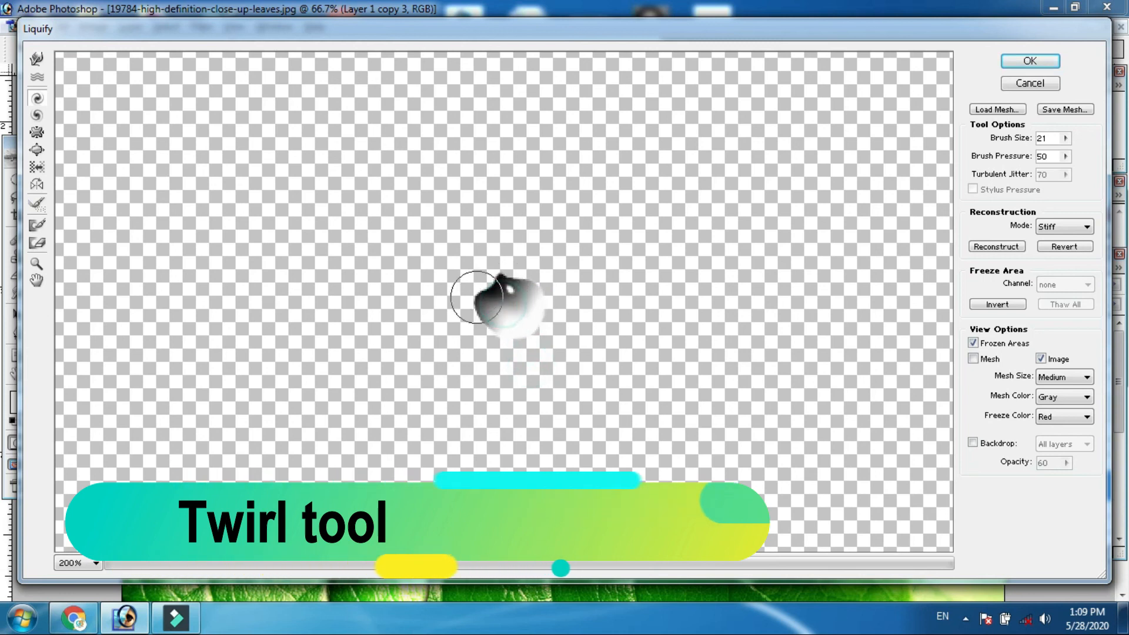
left_click(1030, 60)
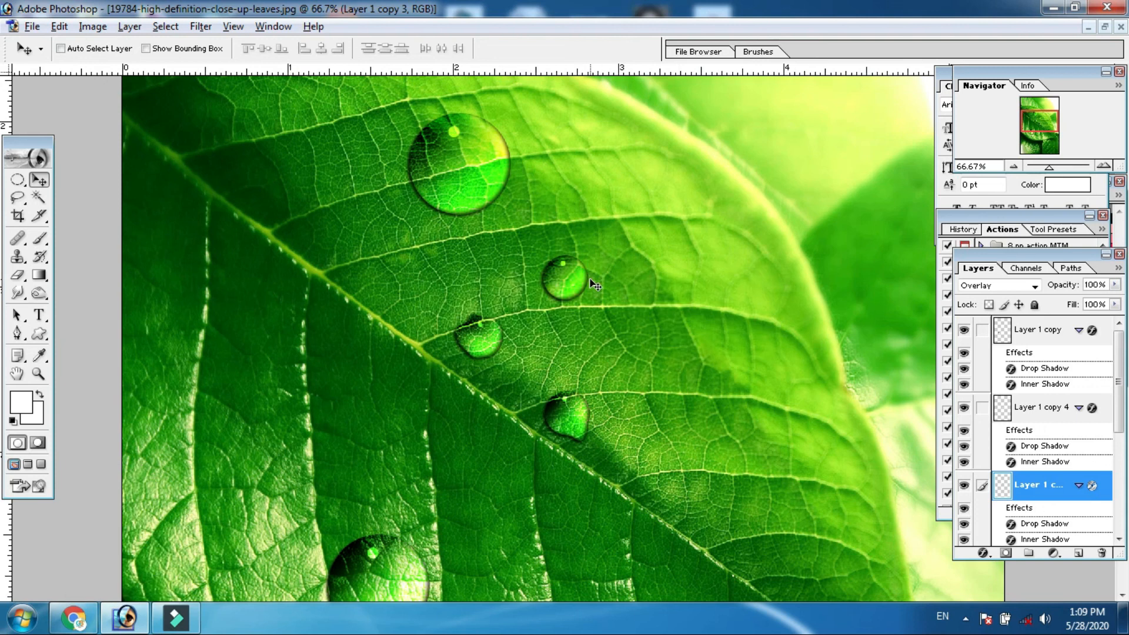
Open the original 19784-high-definition-close-up-leaves.jpg and enlarge its window beside the droplet version, with both images at 25% zoom for comparison
key("ctrl+minus")
key("ctrl+minus")
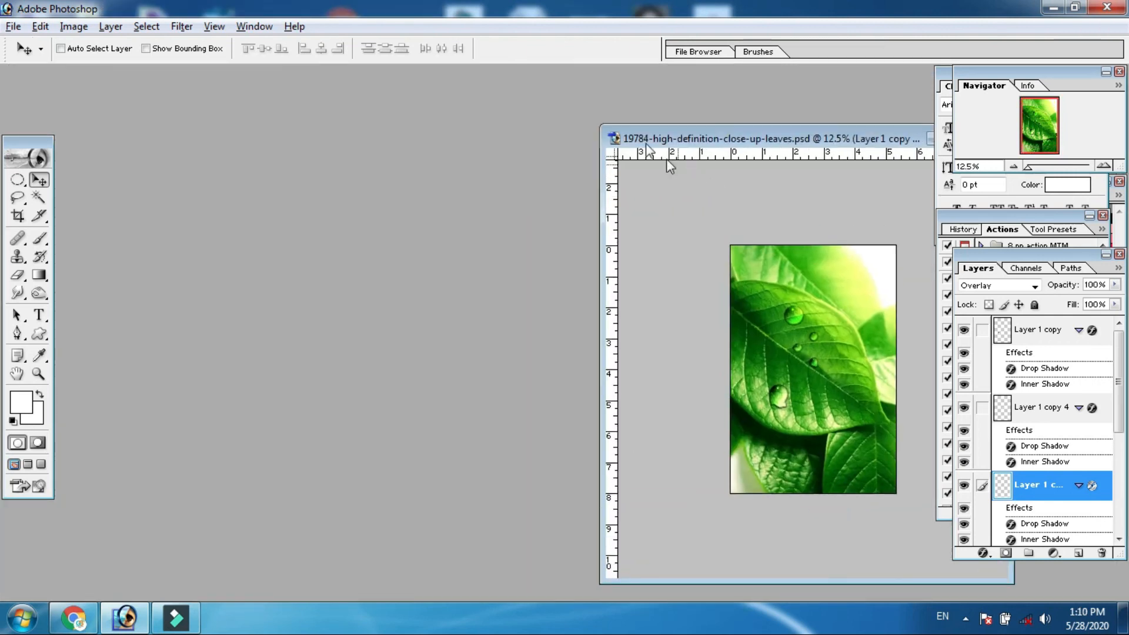
key("ctrl+plus")
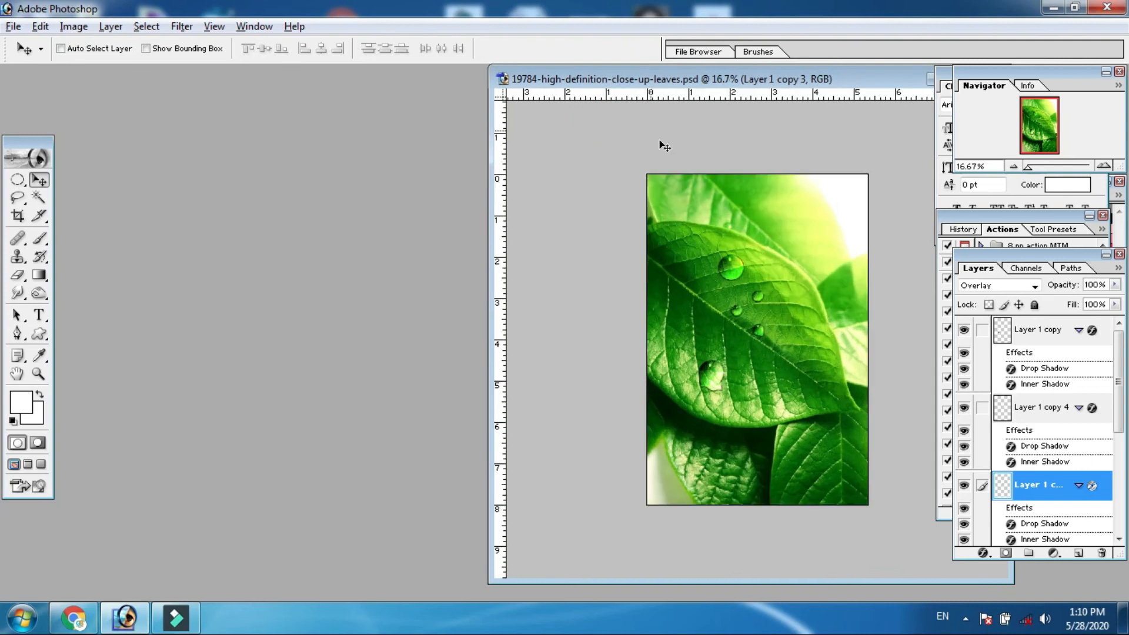
key("ctrl+plus")
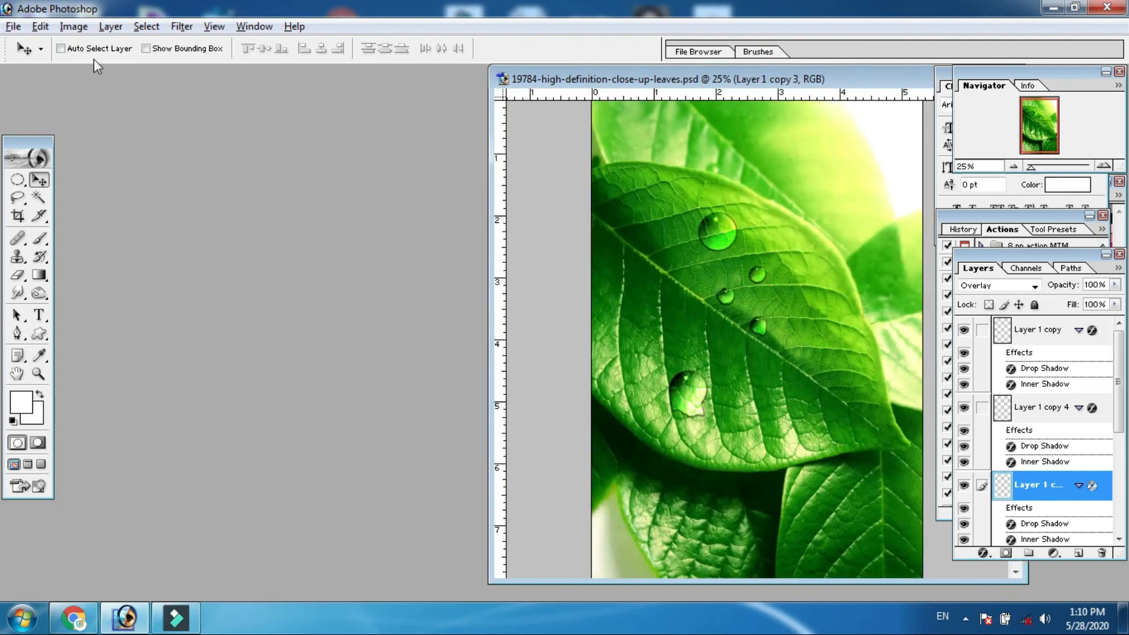
left_click(20, 30)
key("ctrl+o")
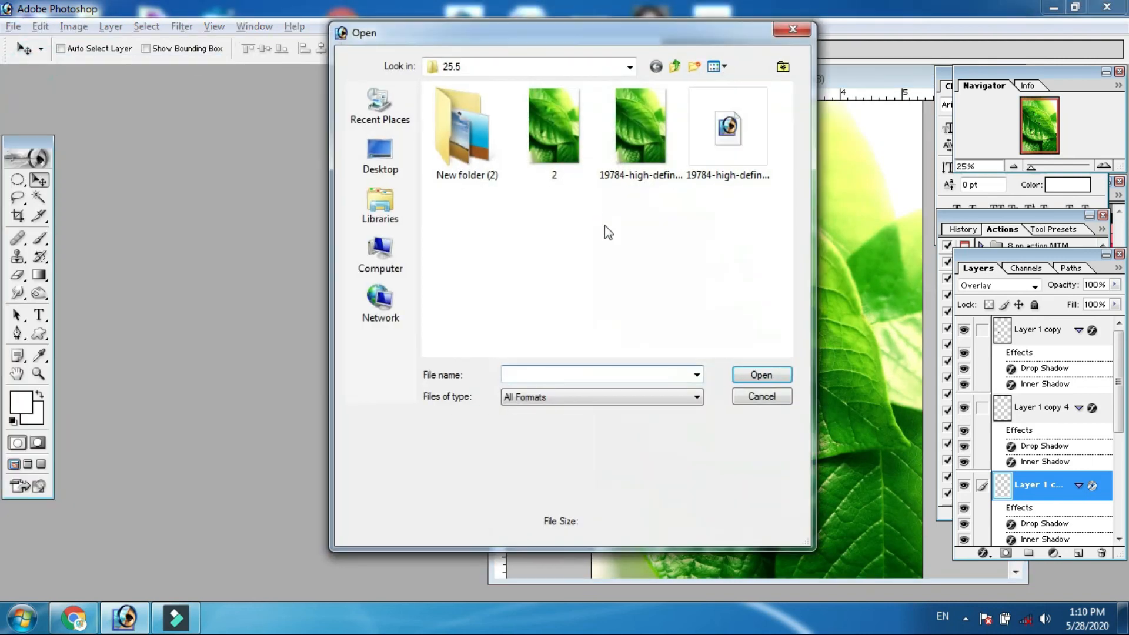
left_click(641, 126)
left_click(761, 375)
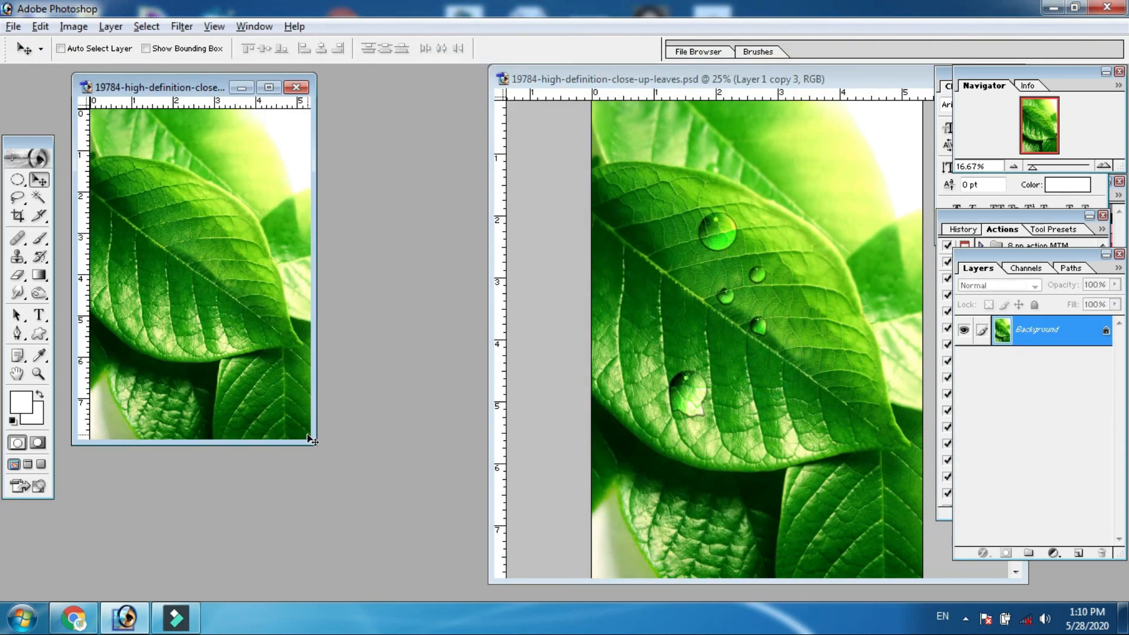
left_click_drag(306, 438, 481, 579)
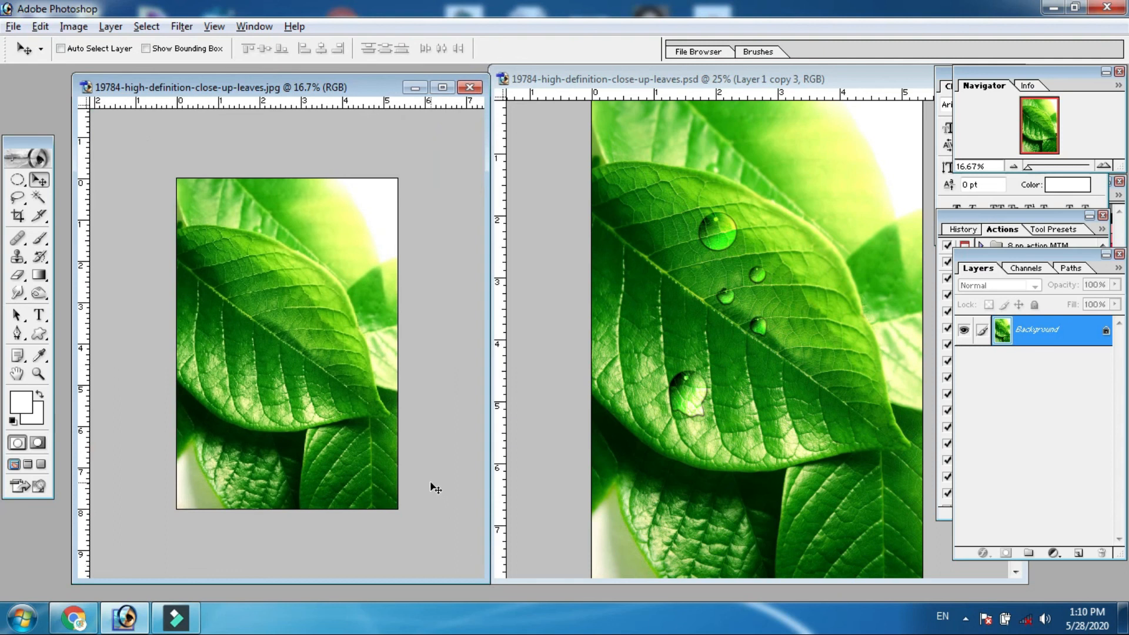
key("ctrl+plus")
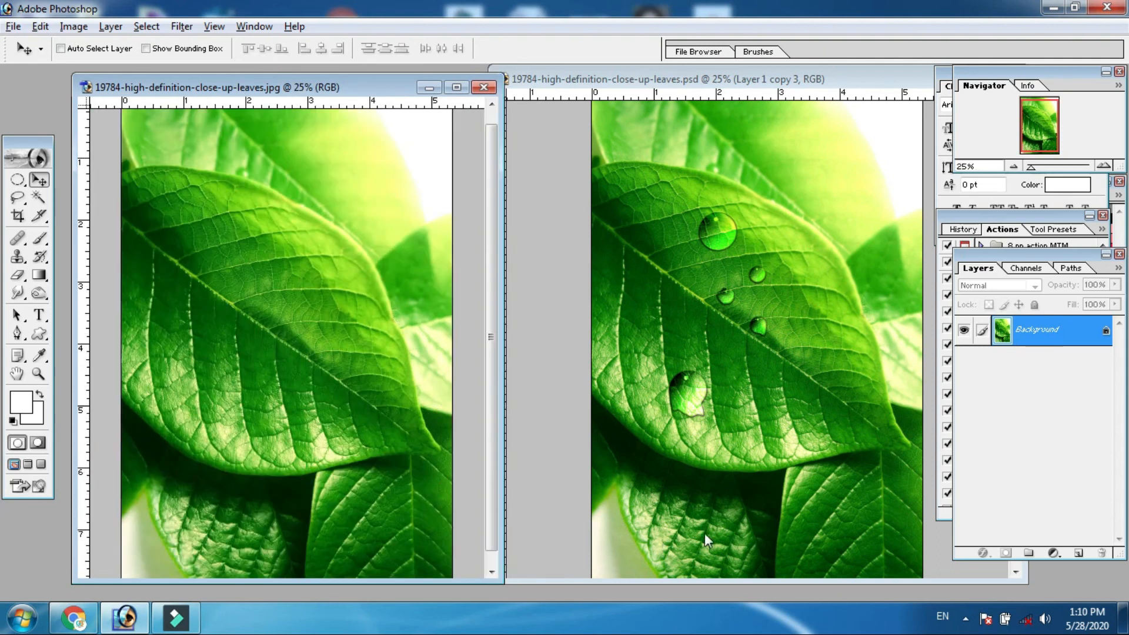